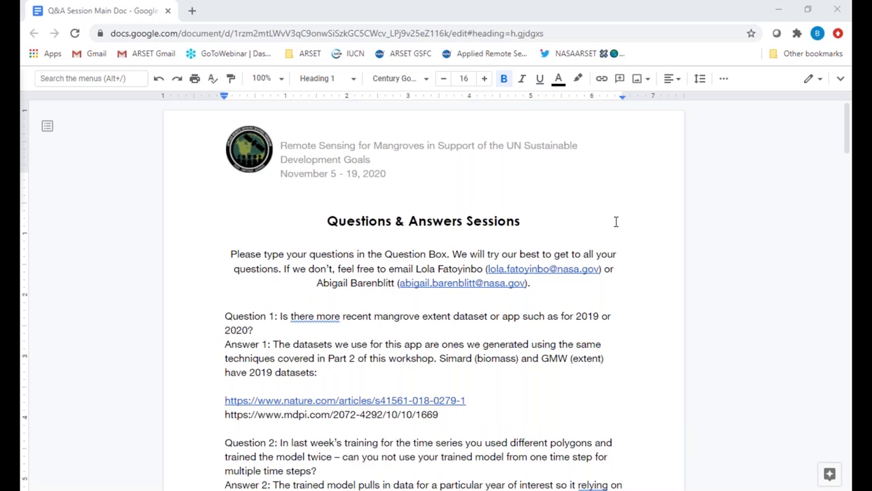
- Insert the word "a" before "more recent mangrove extent dataset" in Question 1
click(315, 317)
click(310, 295)
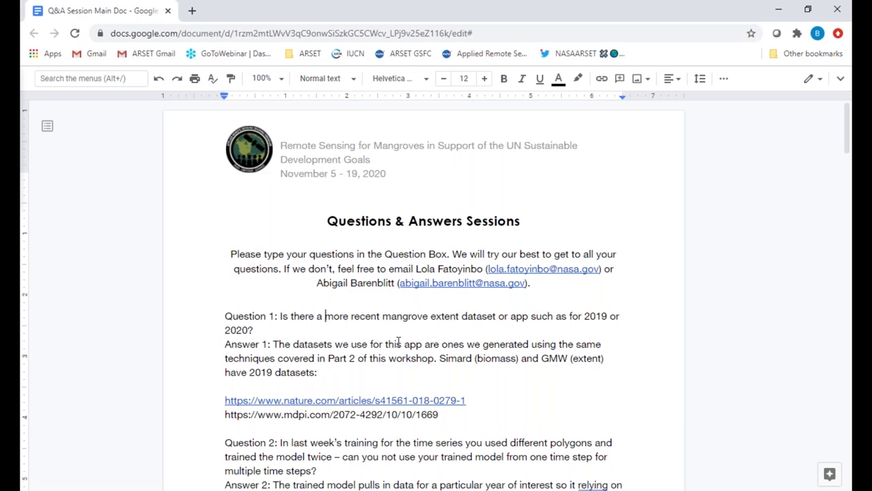
key(BackSpace)
key(BackSpace)
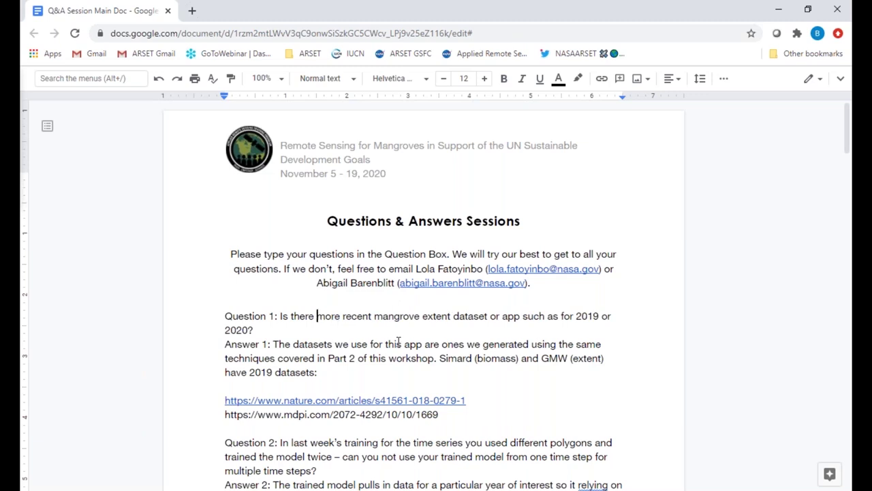
text(a)
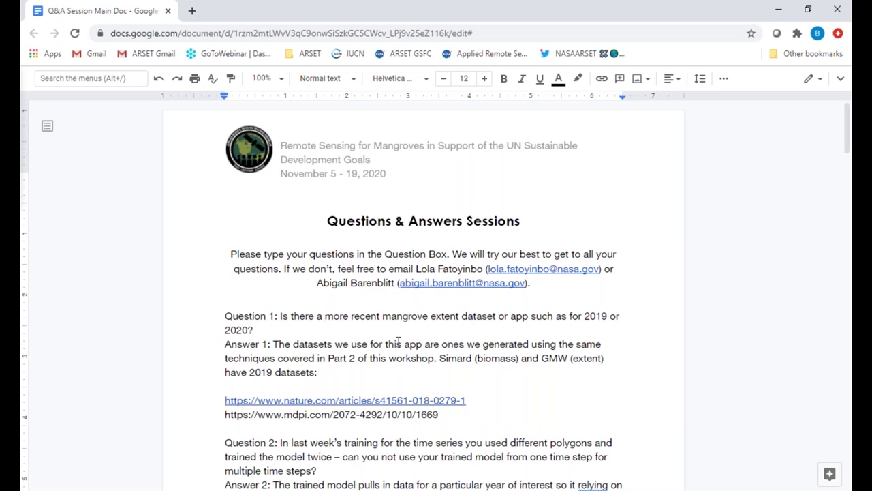
- Highlight the Answer 1 sentence about the 2019 datasets together with both links below it, and clear the selection
click(468, 400)
drag(444, 414, 442, 362)
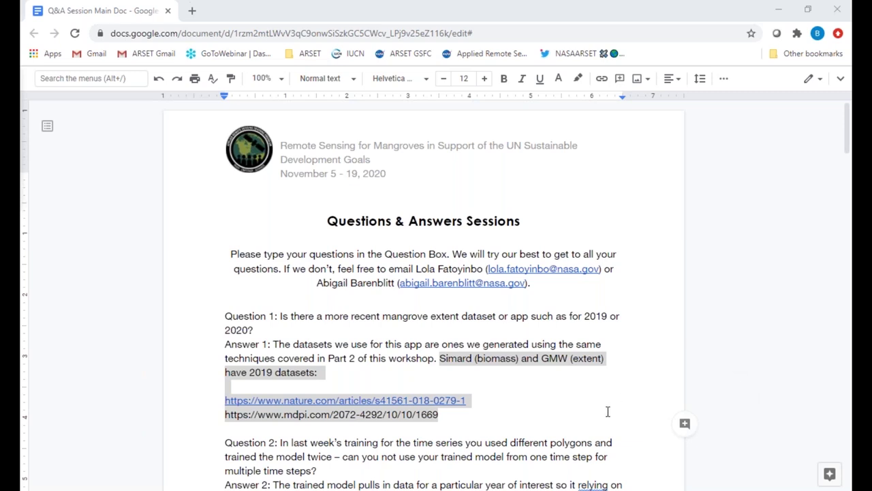
click(545, 413)
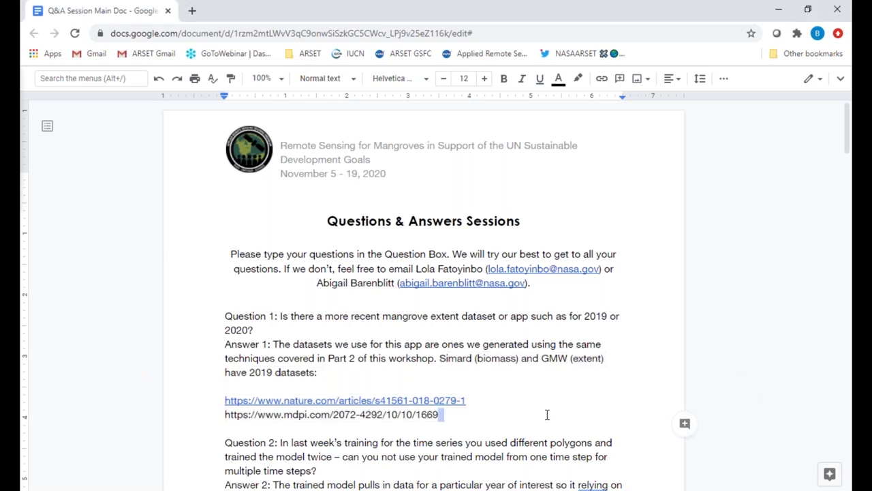
click(536, 415)
- Add the sentence "If we were to reuse that model or polygons it would not be a reliable." at the end of Answer 2
scroll(536, 417, down, 4)
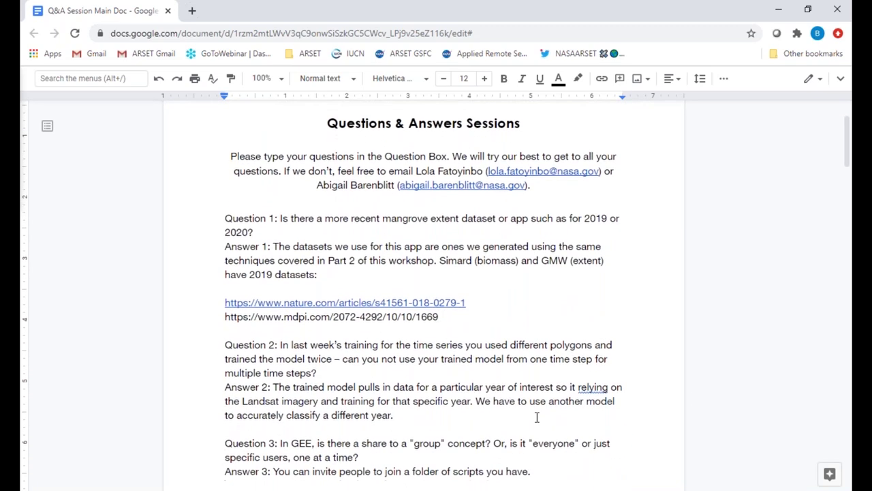
scroll(536, 418, down, 2)
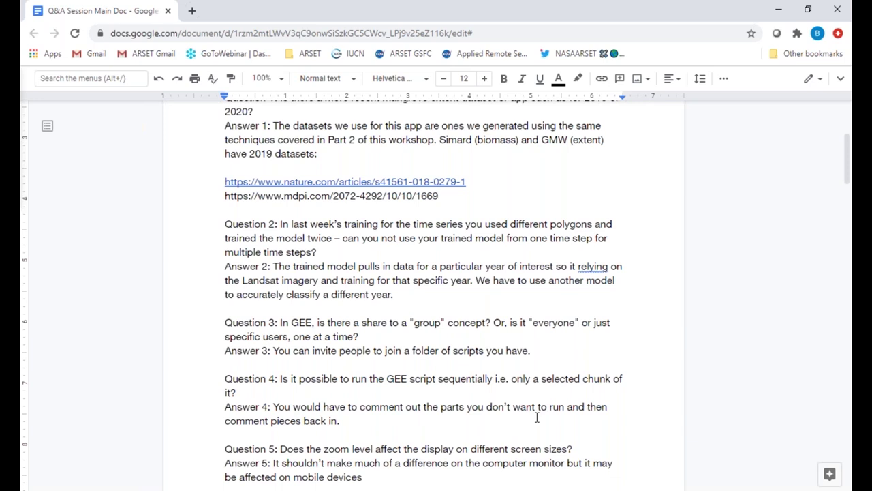
scroll(419, 313, up, 1)
click(419, 308)
text(I)
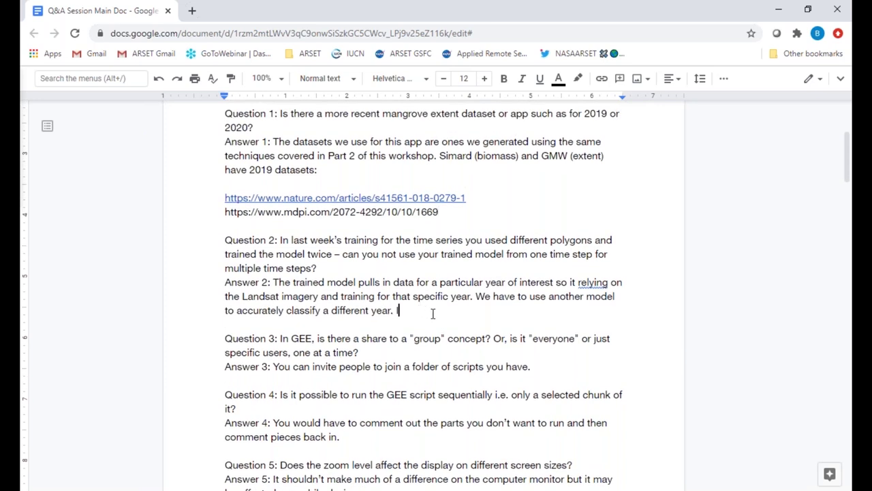
text(f we were to reuse t)
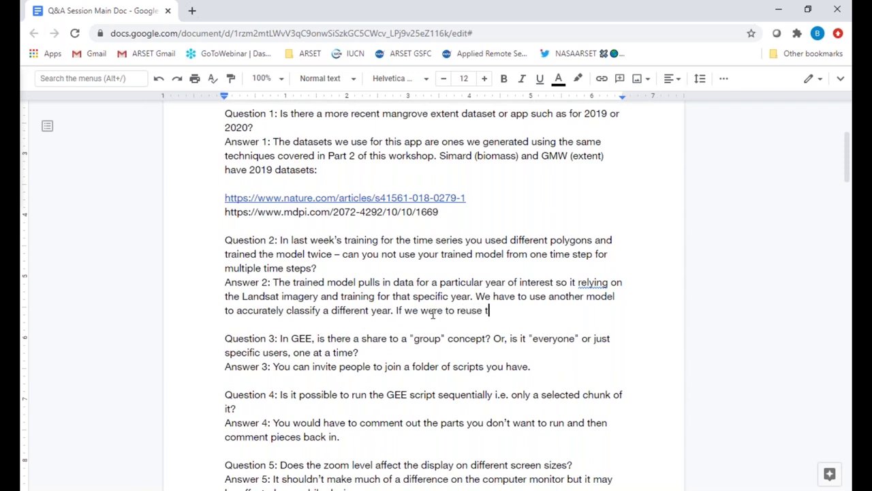
text(hat model or polygons i)
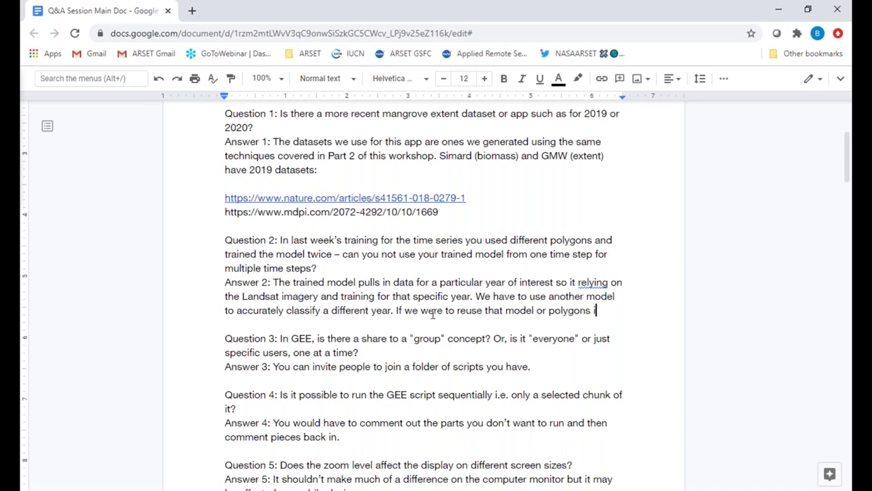
text(t wuld)
key(BackSpace)
key(BackSpace)
key(BackSpace)
text(ould not be a )
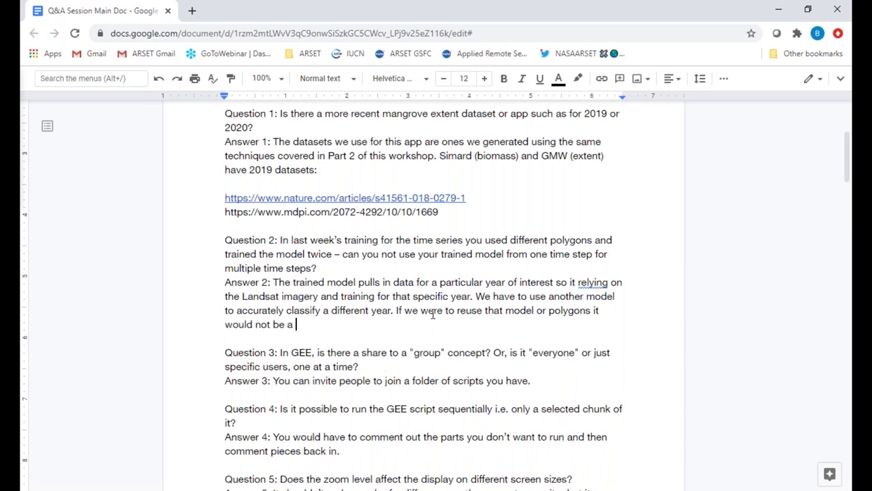
text(relaible.)
- Extend Answer 3 with "So anyone you share with can edit and share those scripts. In our lab we have a shared group of assets."
scroll(409, 383, down, 3)
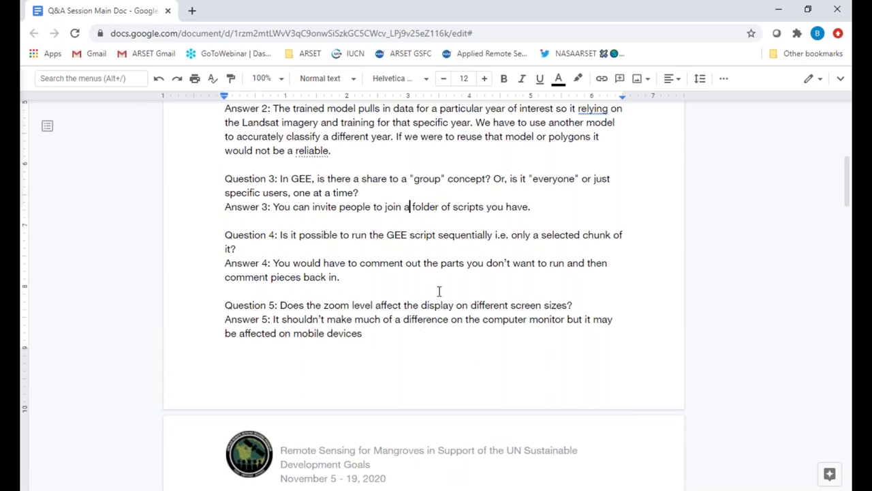
click(540, 208)
text(So anyone )
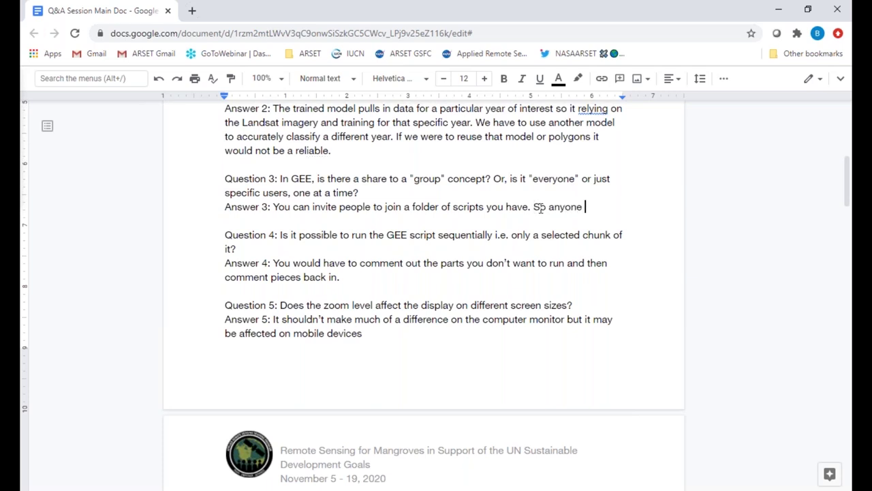
text(you share wi)
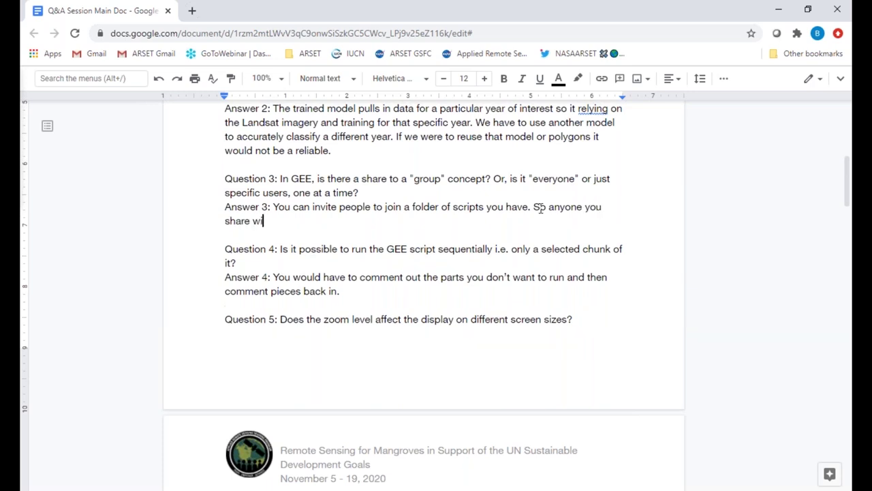
text(th can edit an)
key(BackSpace)
text(nd share those scripts.)
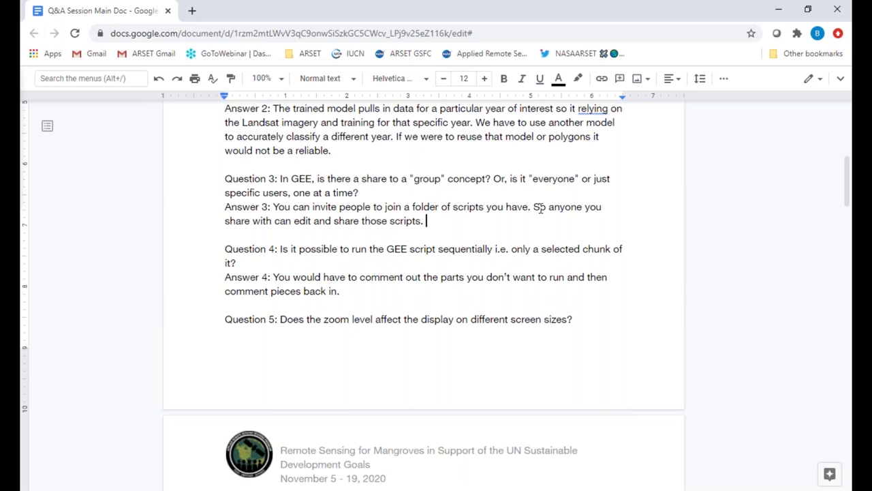
text(In our lab we have a shared group of assets)
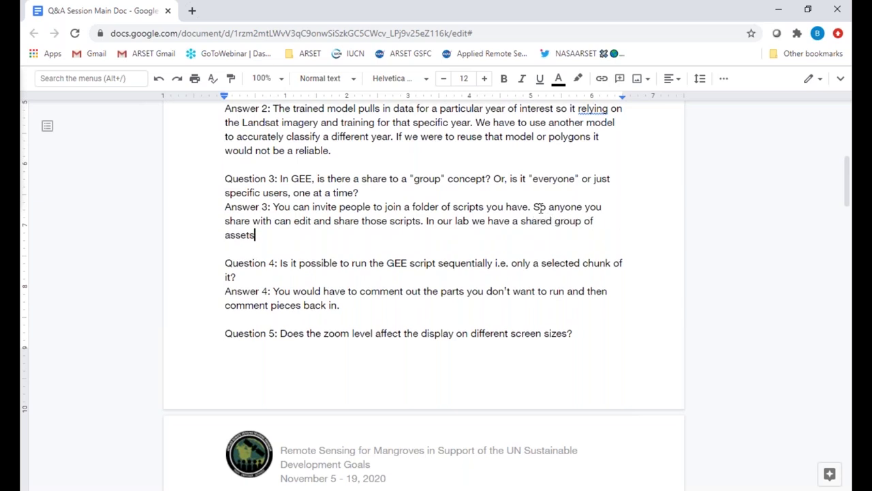
text(.)
- Accept "Headset (with microphone)" as the plugged-in audio device and return to the document
click(350, 305)
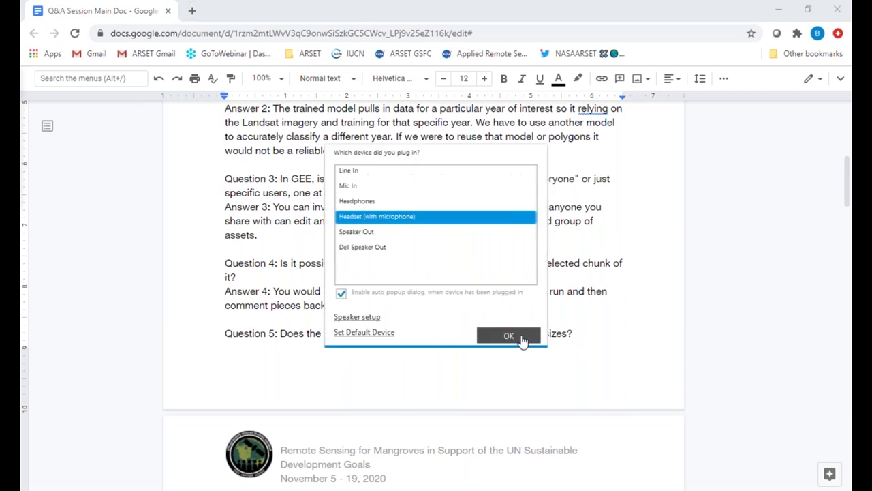
click(537, 337)
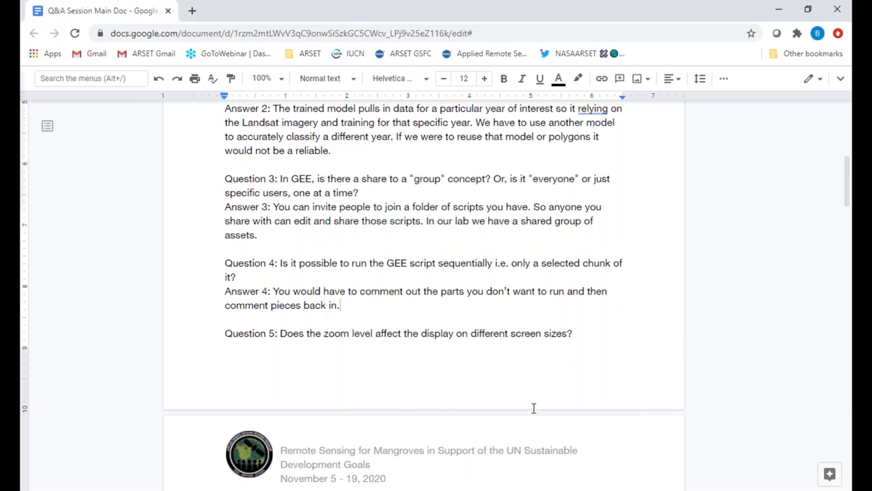
click(432, 366)
- Add the missing period after "mobile devices" at the end of Answer 5
scroll(431, 366, down, 3)
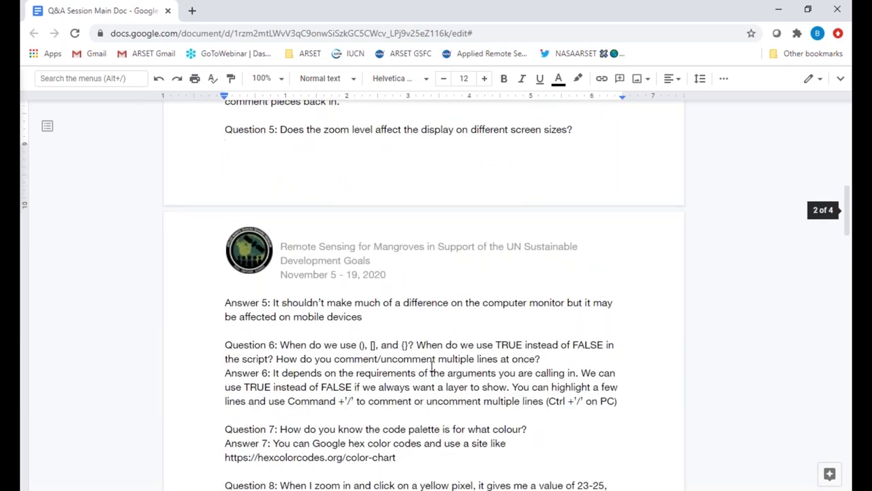
scroll(385, 331, up, 1)
click(390, 334)
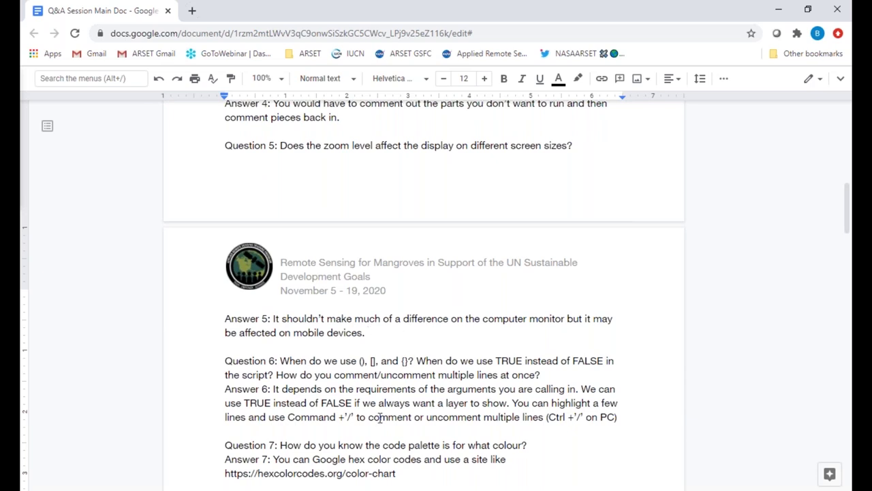
- Insert "() is often for assets." in Answer 6 before the sentence about highlighting a few lines
scroll(379, 417, down, 2)
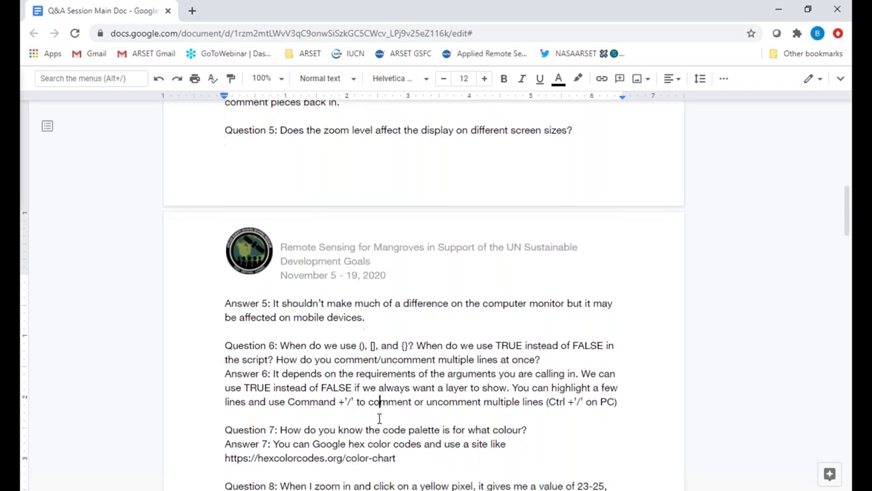
scroll(380, 417, down, 4)
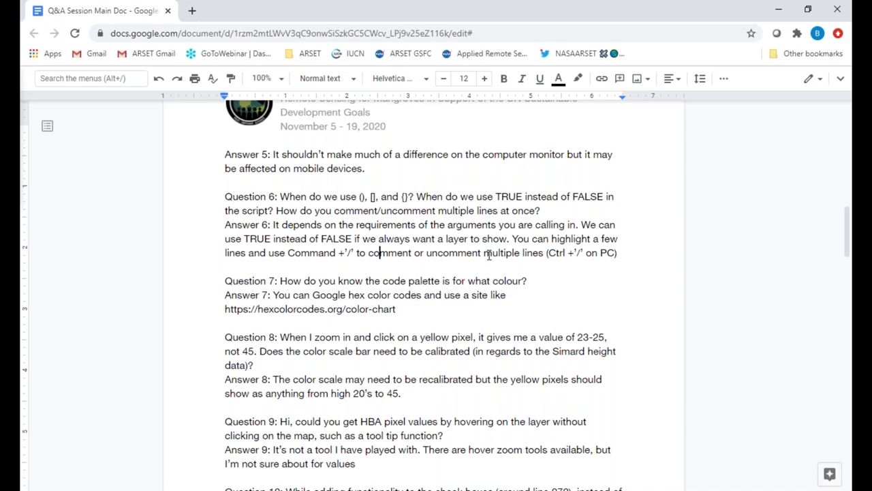
click(512, 238)
text([] )
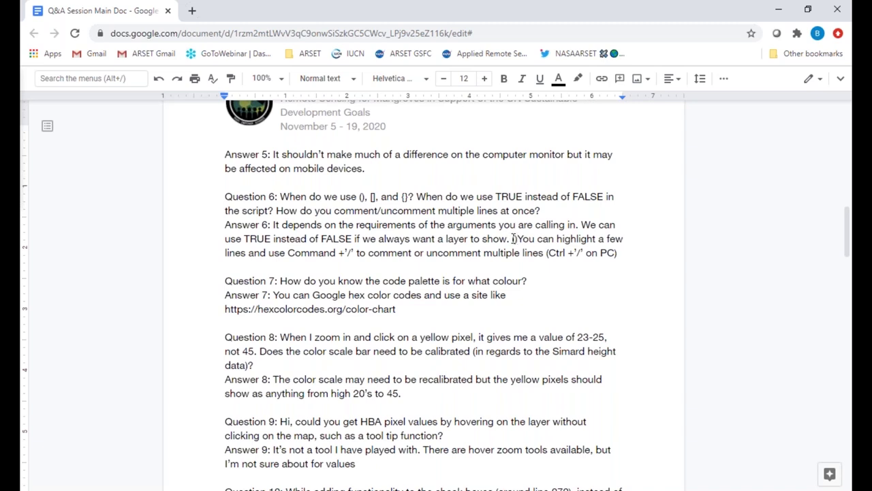
text(is often )
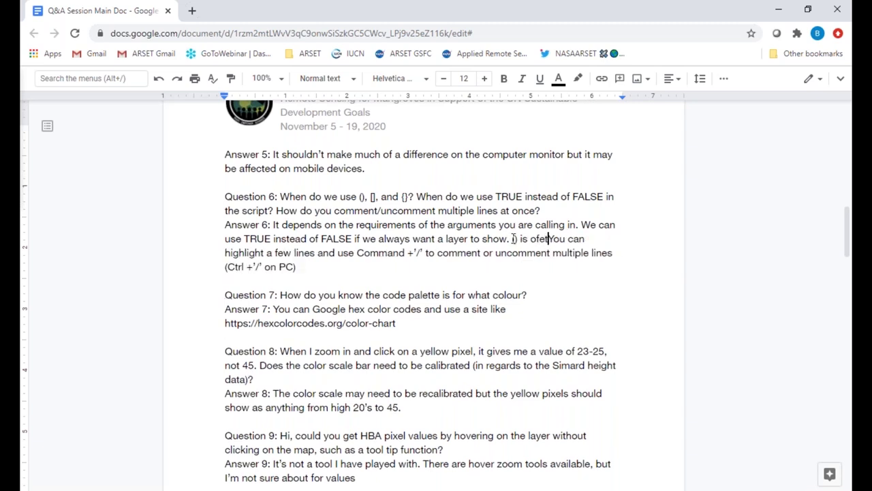
text(for asse)
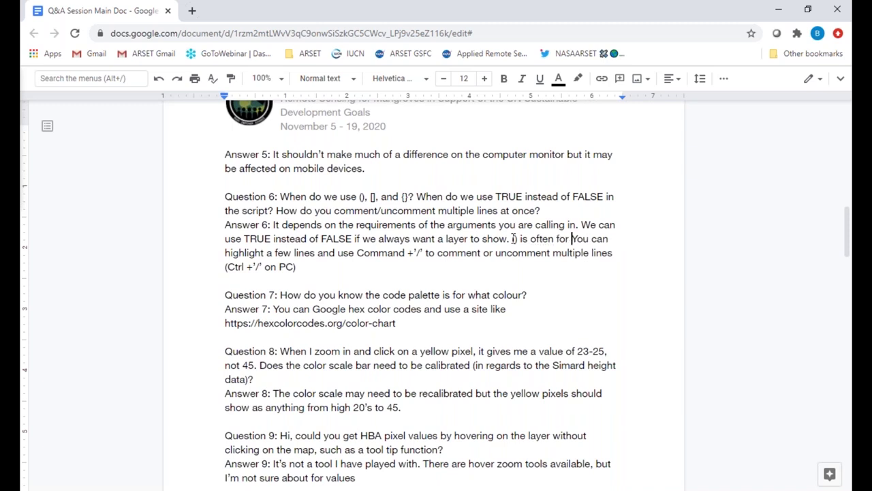
text(ts)
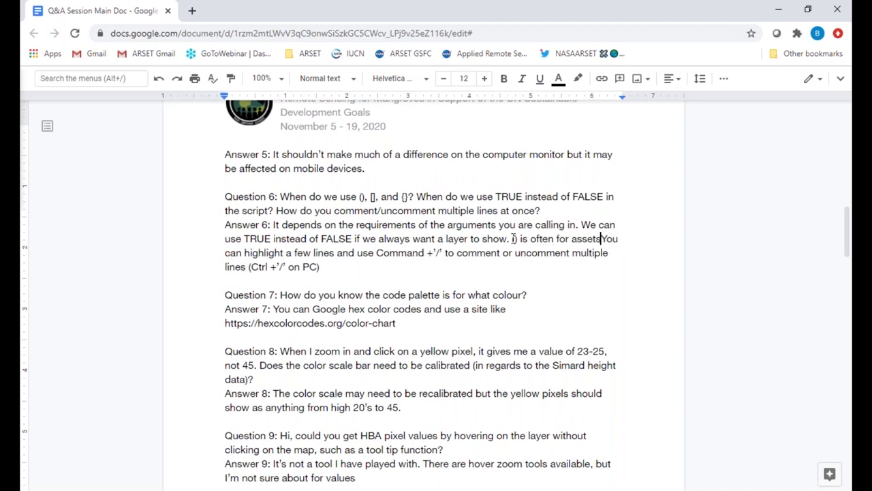
text(.)
key(Return)
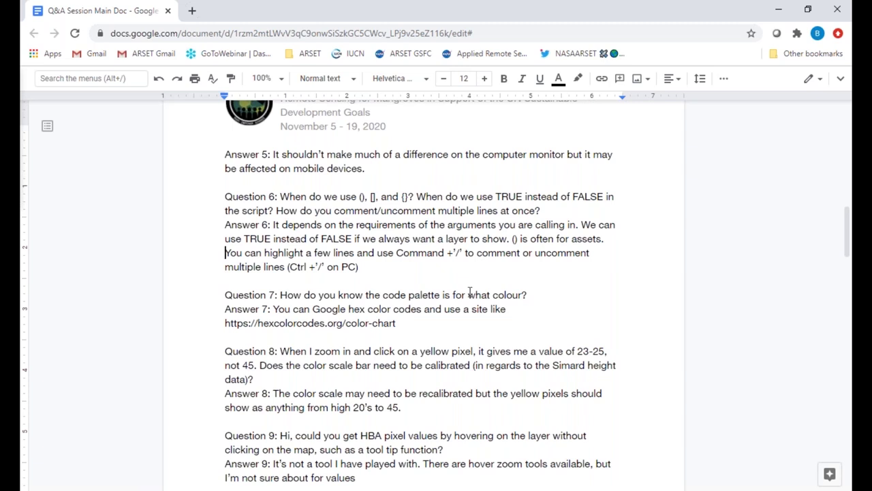
- Insert "in a Mac" after the Command +'/' shortcut in Answer 6
click(513, 239)
click(466, 254)
text(in a M)
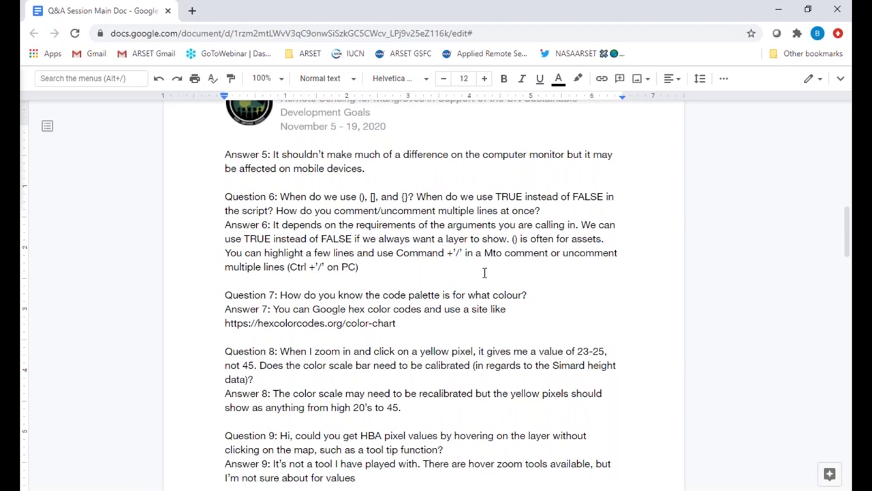
text(ac)
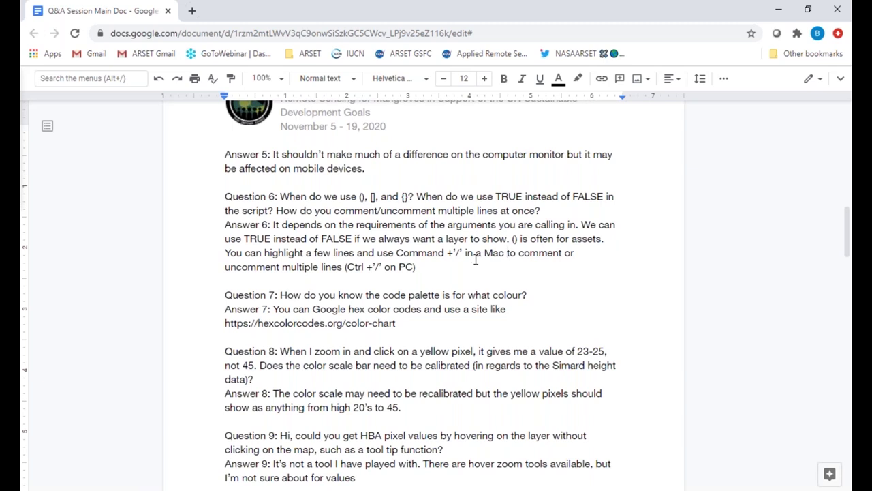
- Highlight the advice on hex color codes and the color chart link in Answer 7, and clear the selection
click(421, 325)
shift+click(312, 308)
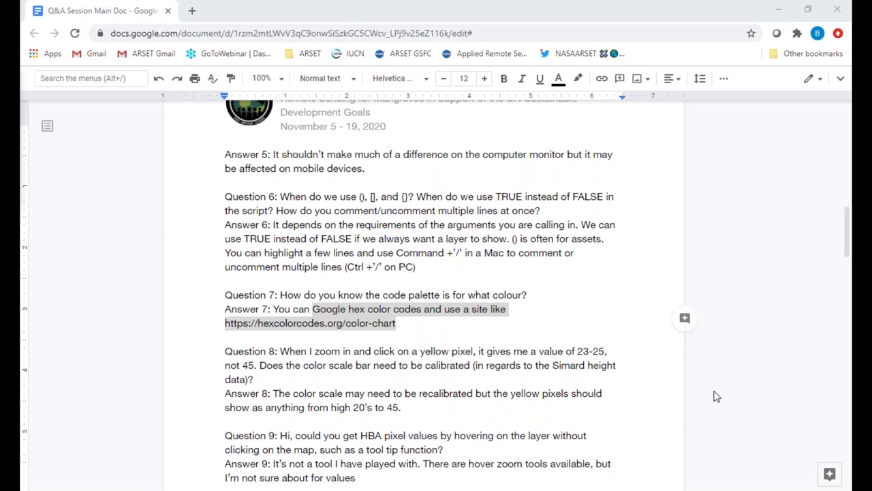
click(521, 345)
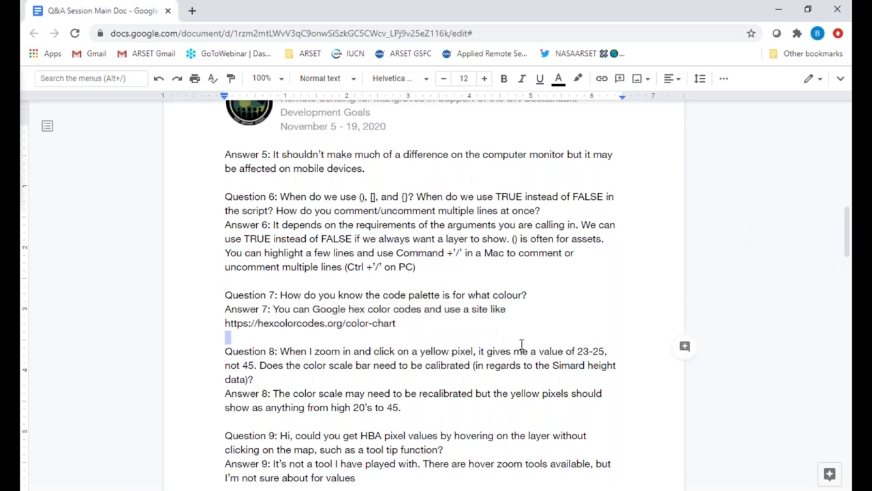
- Insert "because it is a global dataset and" after "recalibrated" in Answer 8
scroll(521, 344, down, 5)
scroll(521, 345, up, 3)
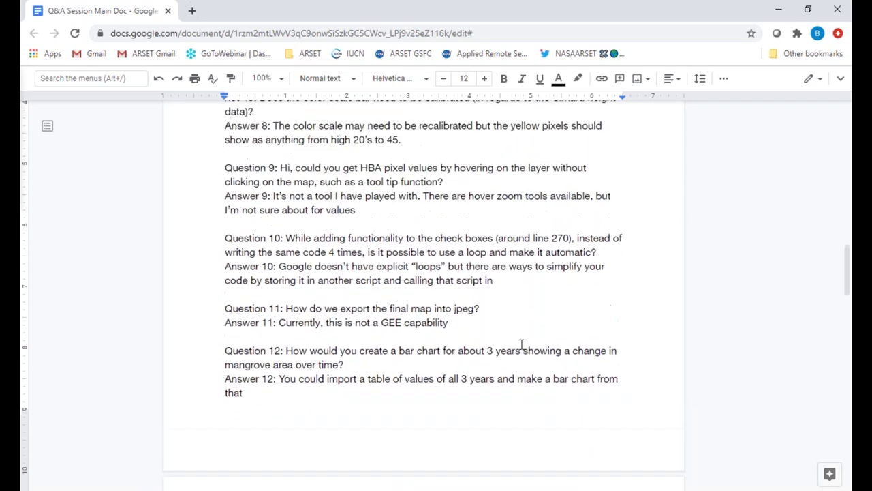
scroll(521, 344, up, 1)
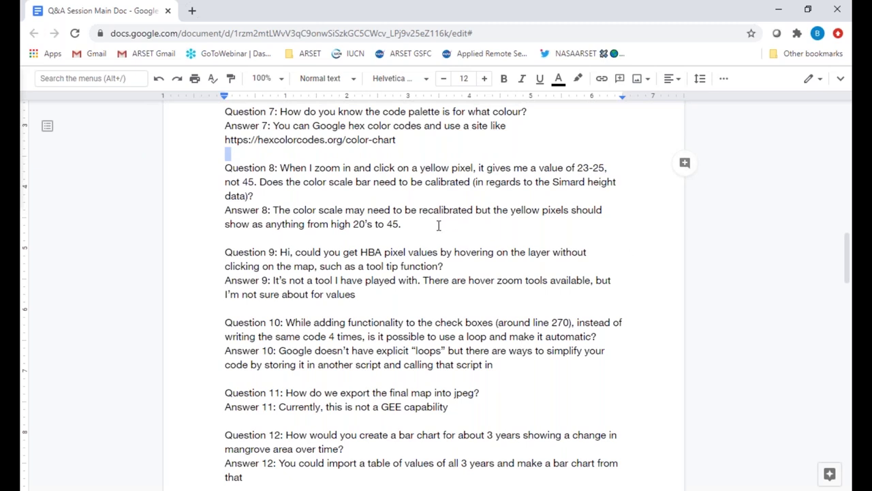
click(475, 210)
text(because )
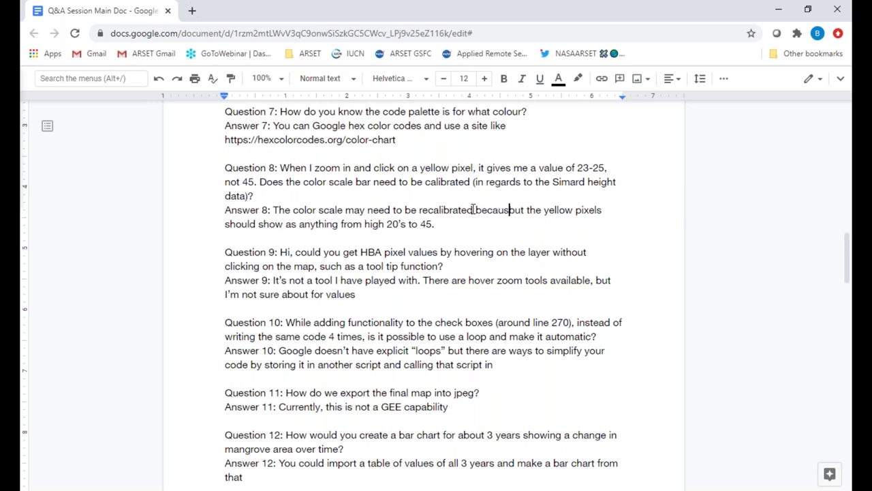
text(it is a gloval)
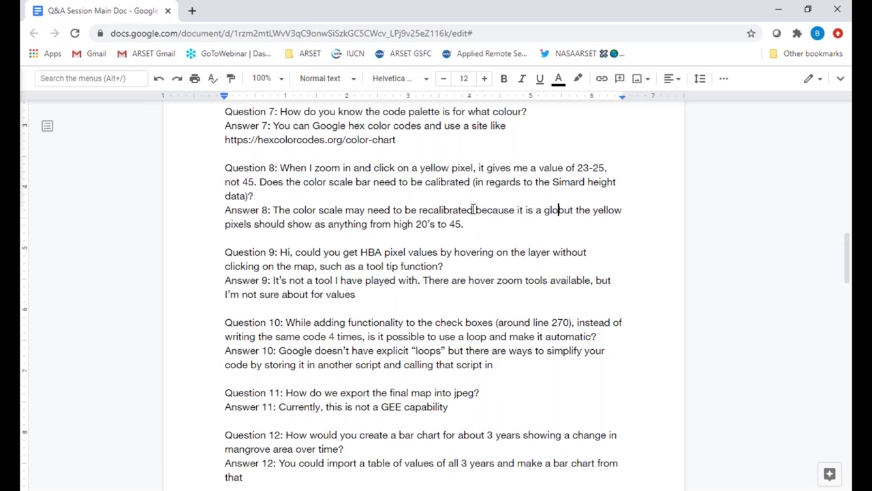
key(BackSpace)
key(BackSpace)
text(al dataset and)
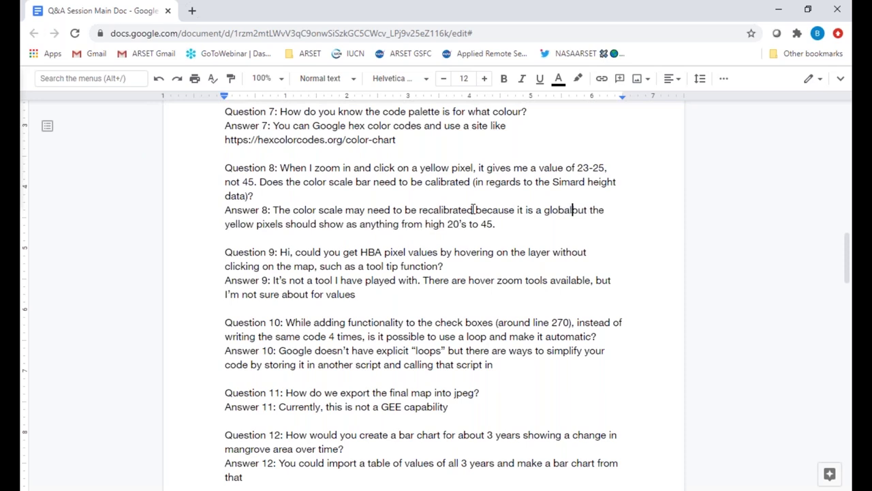
- Continue the Answer 8 insertion with "we are looking at a particular country" before "but the yellow pixels", correcting any typos
text( we are )
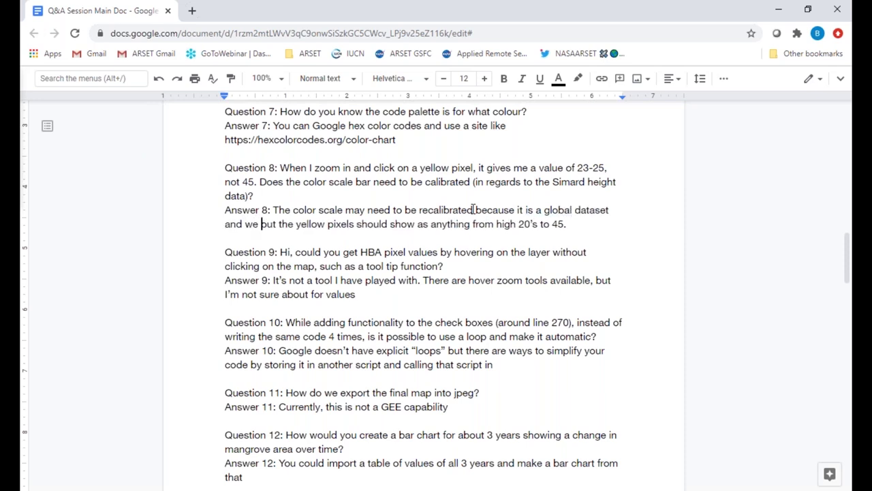
text(f)
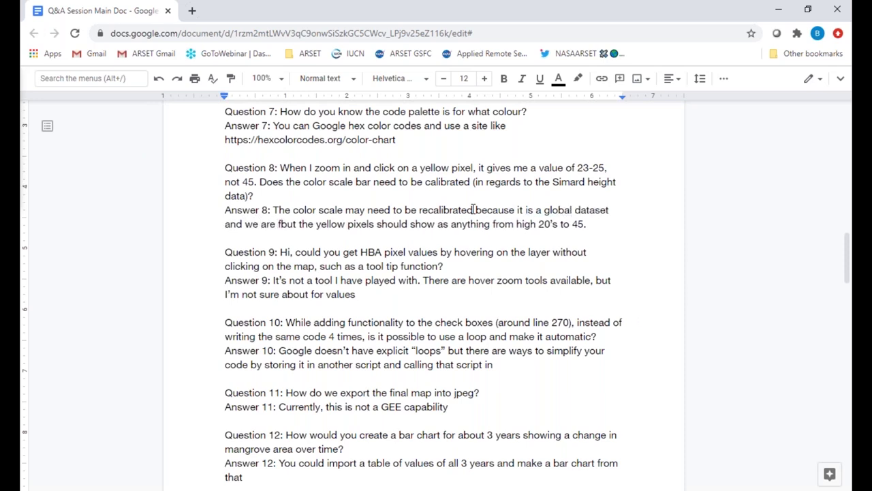
text(looking at )
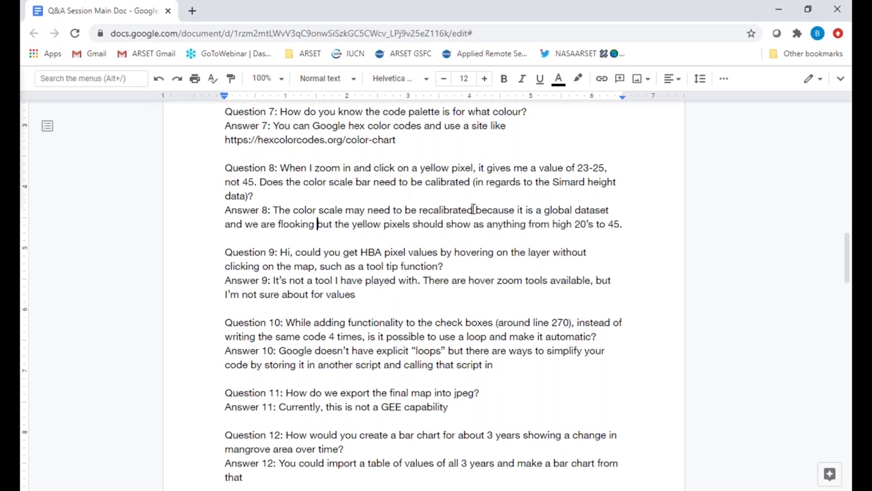
text(a aprticul)
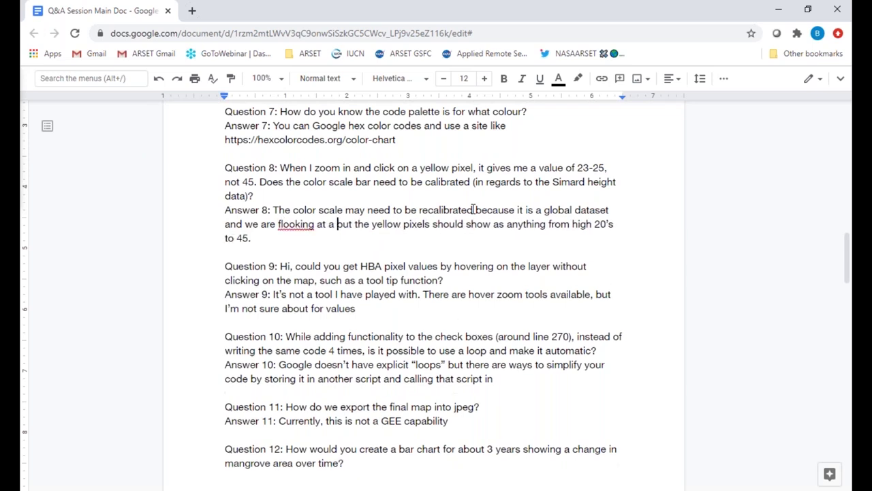
text(ar country )
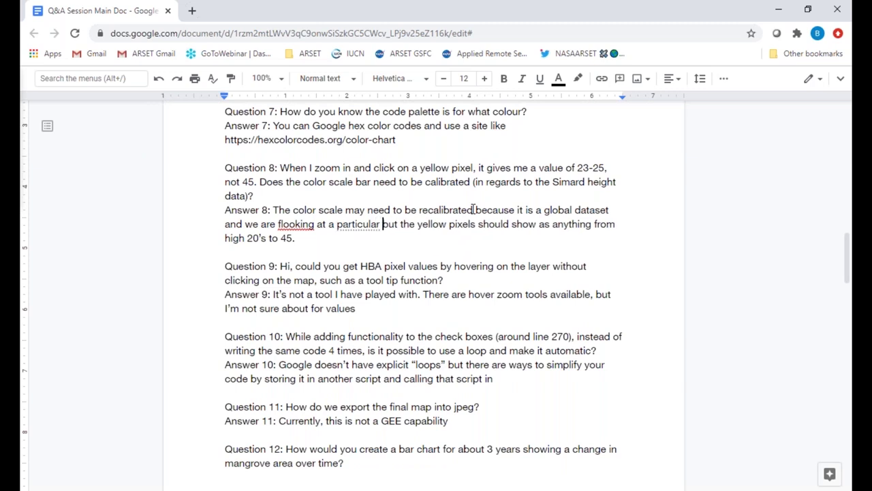
text(()
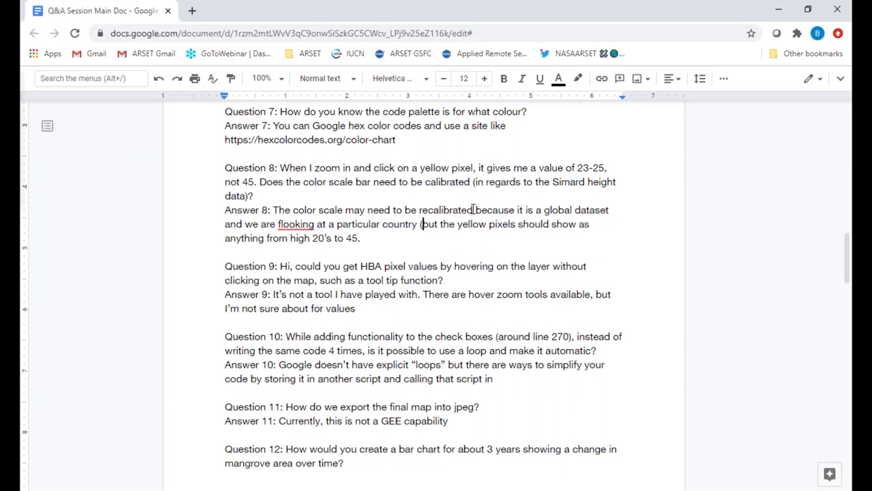
key(BackSpace)
key(BackSpace)
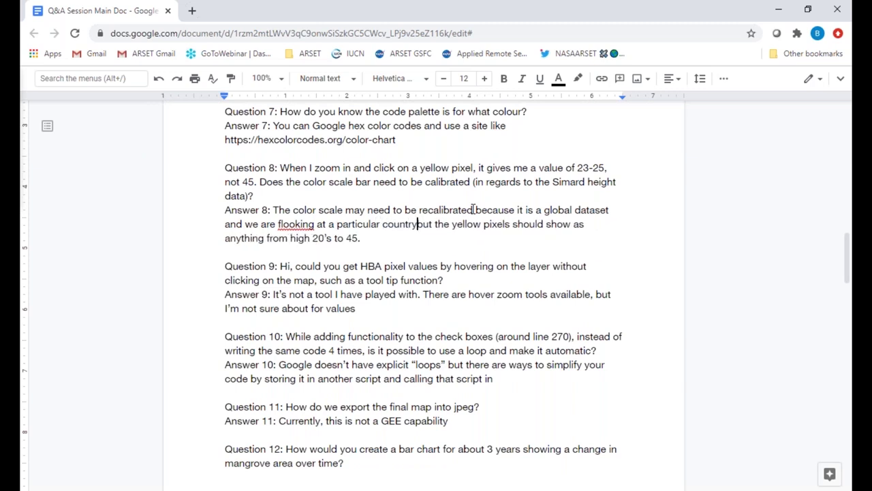
click(286, 221)
key(BackSpace)
click(385, 235)
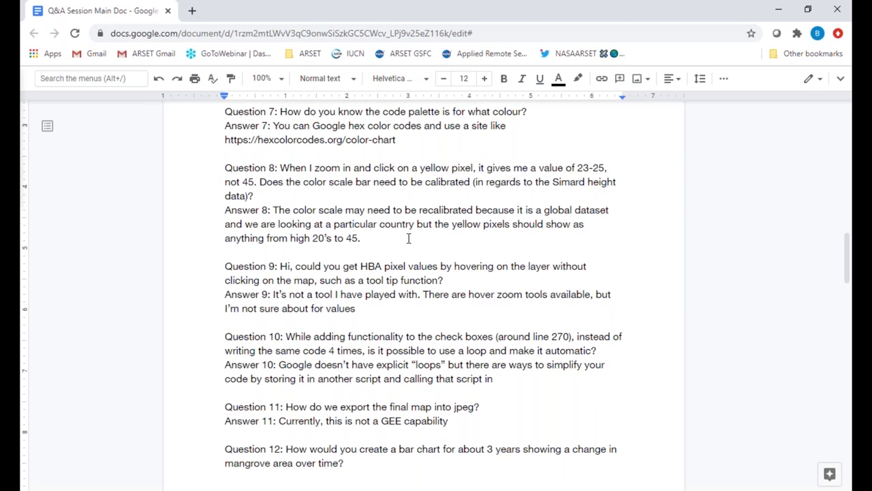
- Add the missing period after "I'm not sure about for values" at the end of Answer 9
click(381, 312)
click(501, 33)
key(BackSpace)
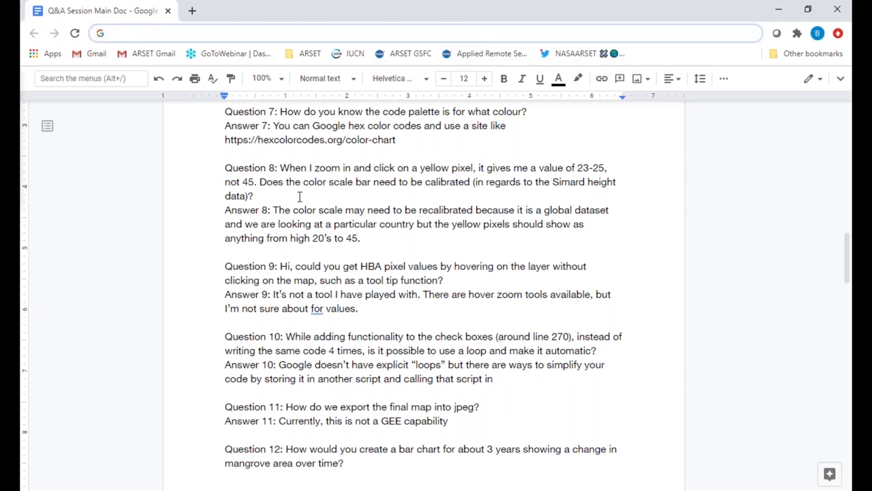
click(521, 369)
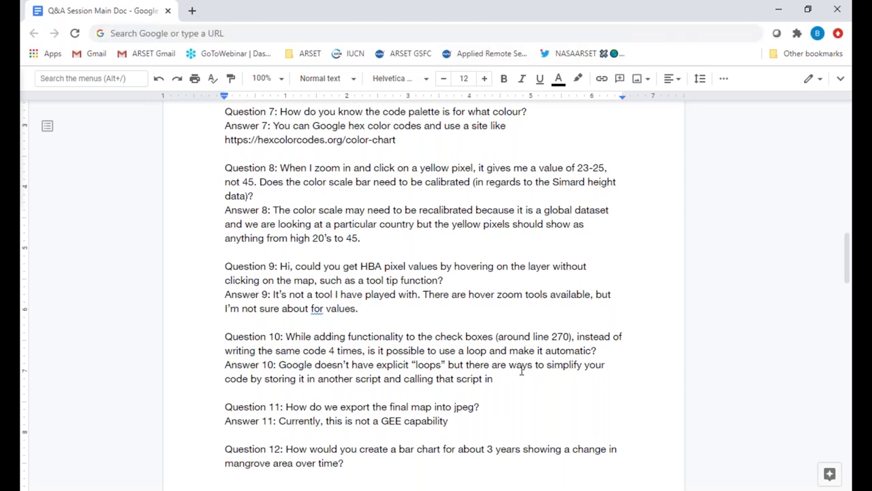
- Add the missing periods at the end of Answer 10 and Answer 11
click(511, 378)
text(.)
click(511, 406)
scroll(511, 407, down, 2)
scroll(511, 407, down, 5)
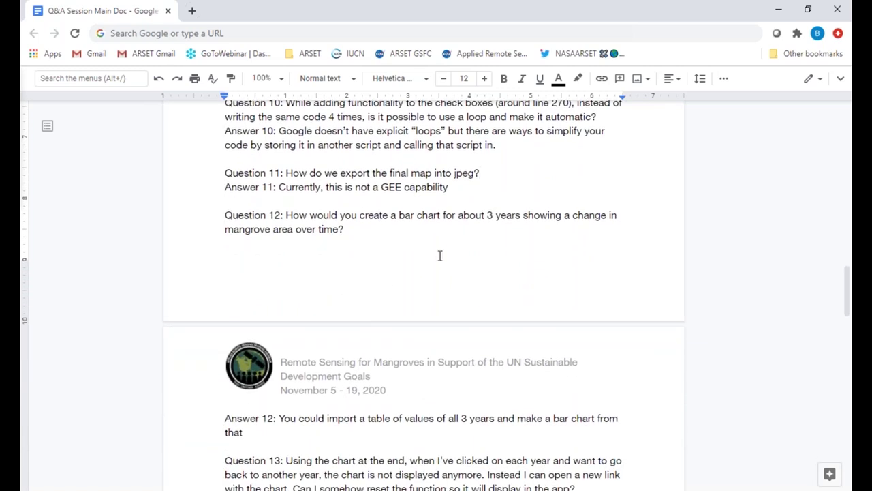
click(467, 201)
text(.)
- Append to Answer 12 ". Or if you have a raster file with multiple values for diff years you can make a bar chart with that"
click(345, 417)
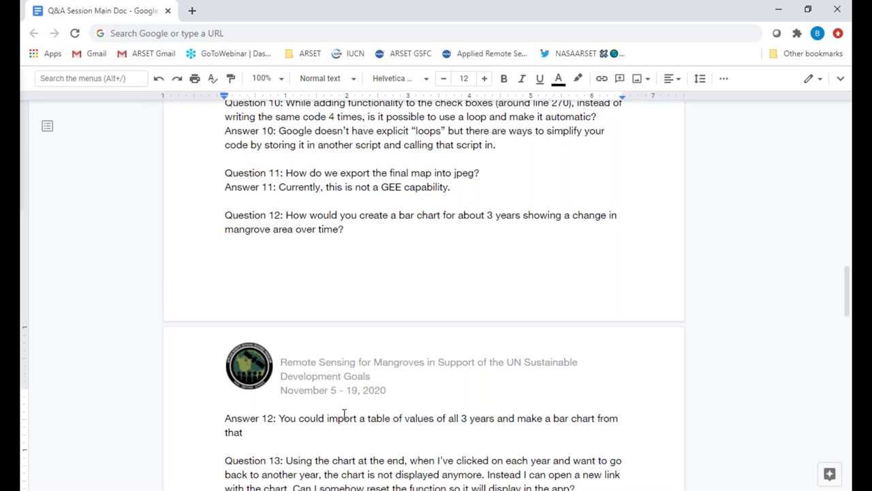
scroll(344, 417, down, 2)
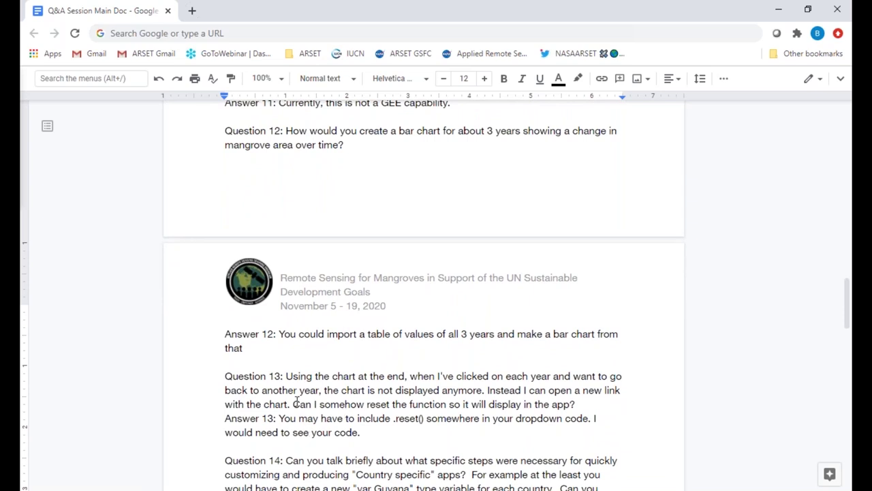
click(249, 351)
text(. Or if you have a raster file with mult values for if)
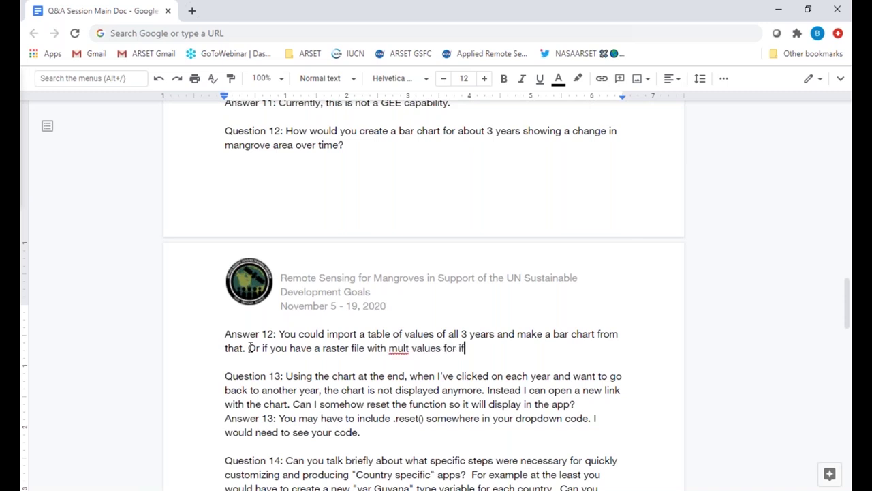
text(f years you can make a ba)
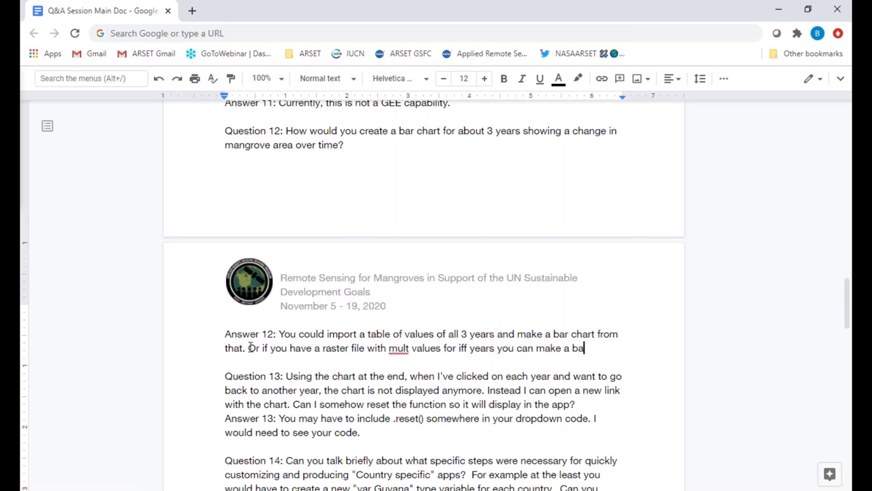
text(r chart with that)
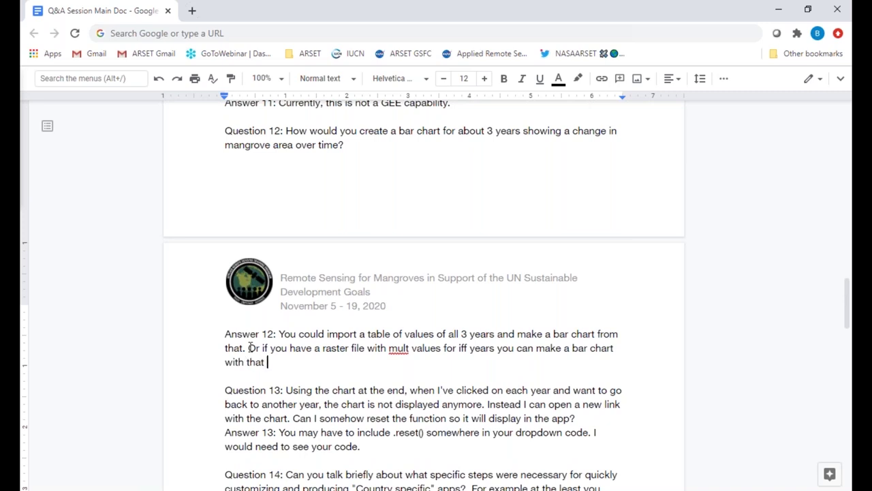
click(410, 348)
text(iple)
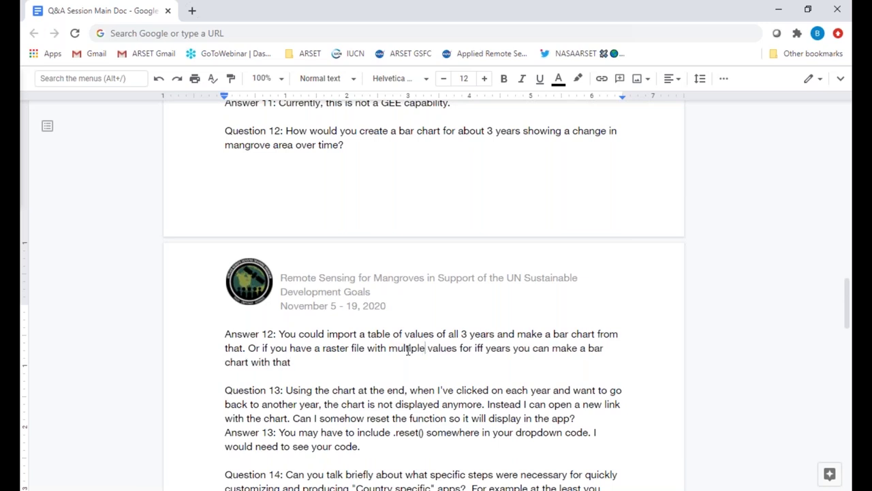
click(475, 348)
text(d)
click(371, 447)
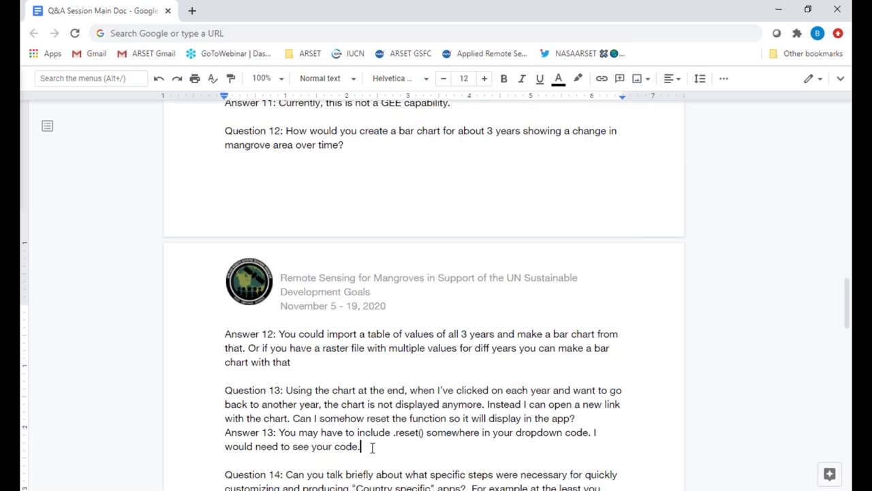
- Append "For SDGs, we want to look at number of ha gained or lost." to the end of Answer 14
scroll(372, 447, down, 3)
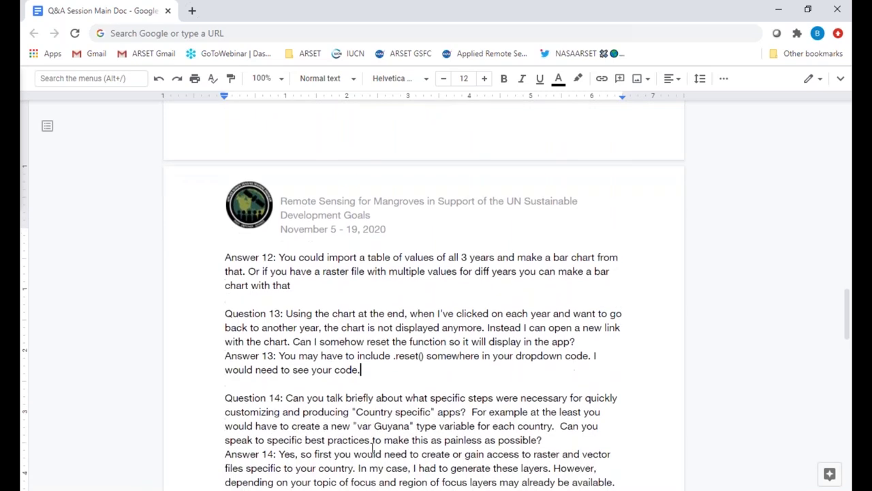
scroll(372, 447, down, 1)
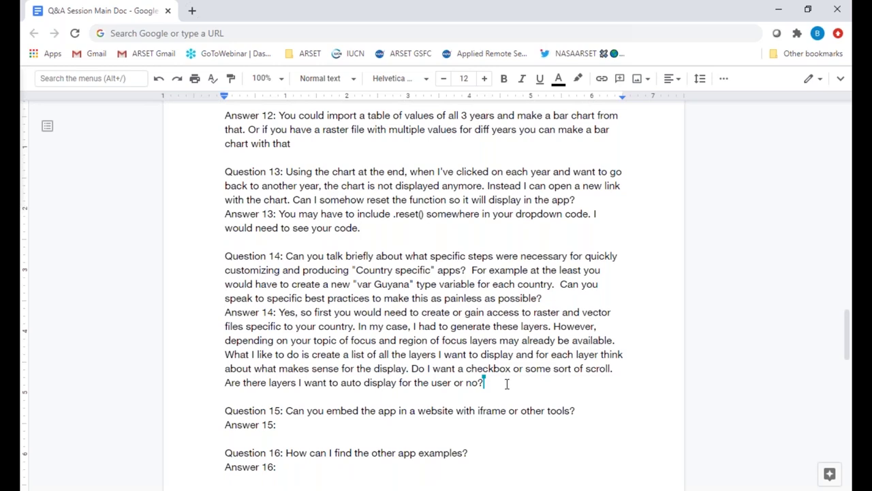
scroll(506, 384, down, 2)
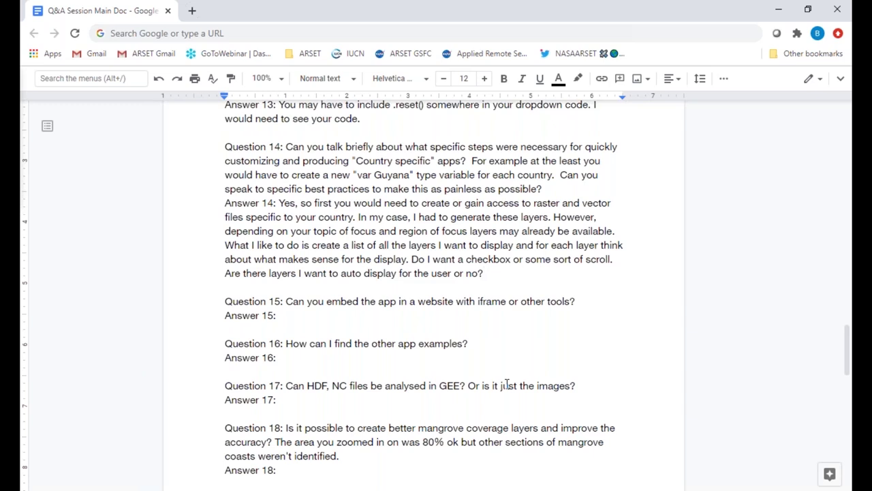
text(For SDGs, we wnt)
key(BackSpace)
key(BackSpace)
text(ant to look at )
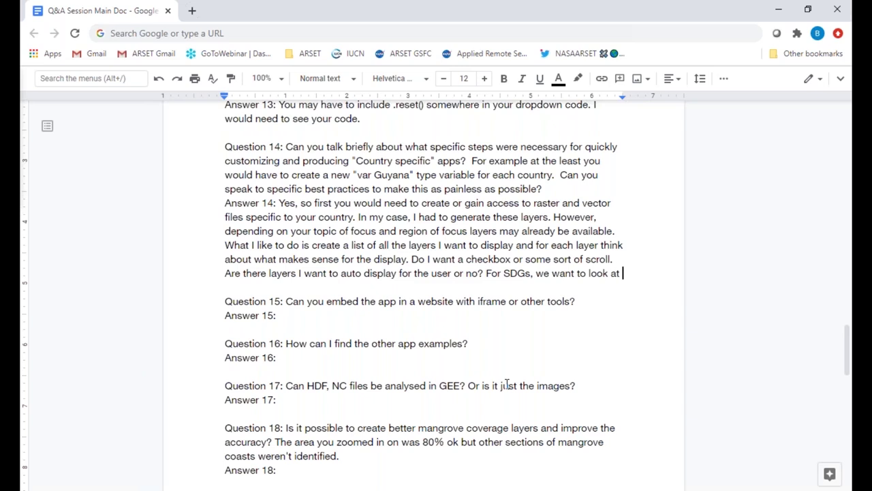
text(number of ha)
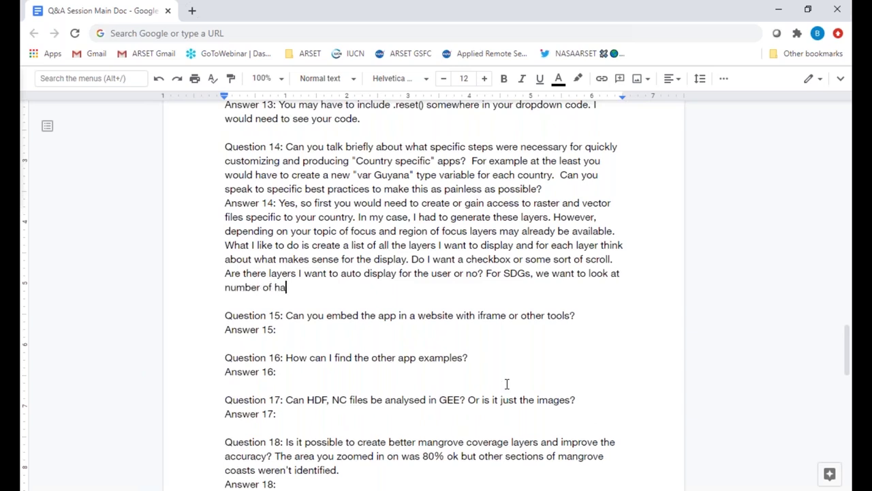
text( gained ot lost.)
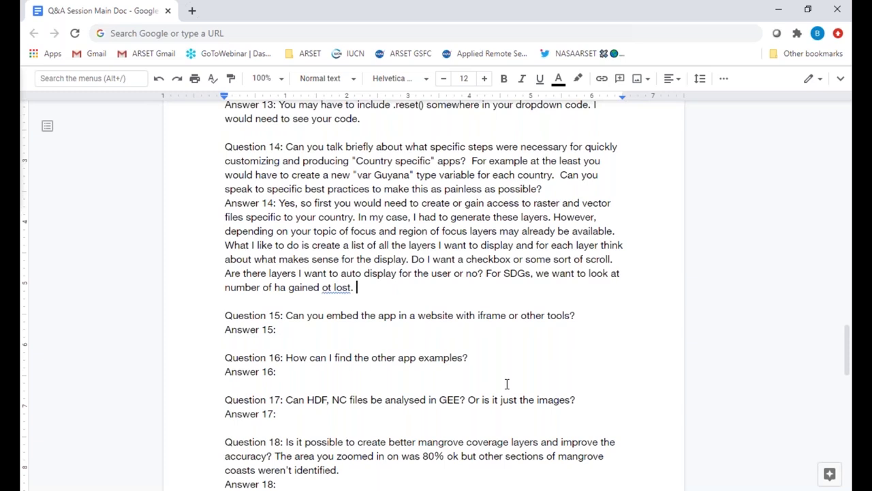
click(333, 287)
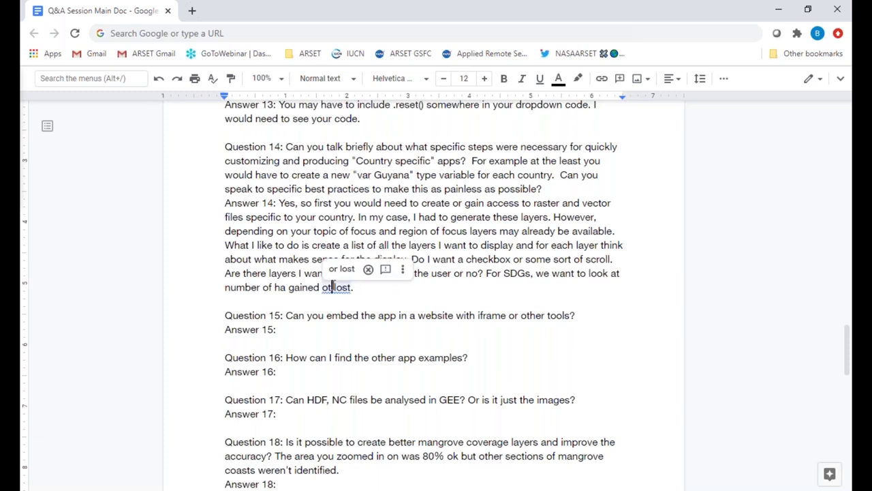
key(BackSpace)
text(r)
- Place the text cursor at the blank Answer 15 and look over Questions 15 to 18
scroll(286, 300, up, 1)
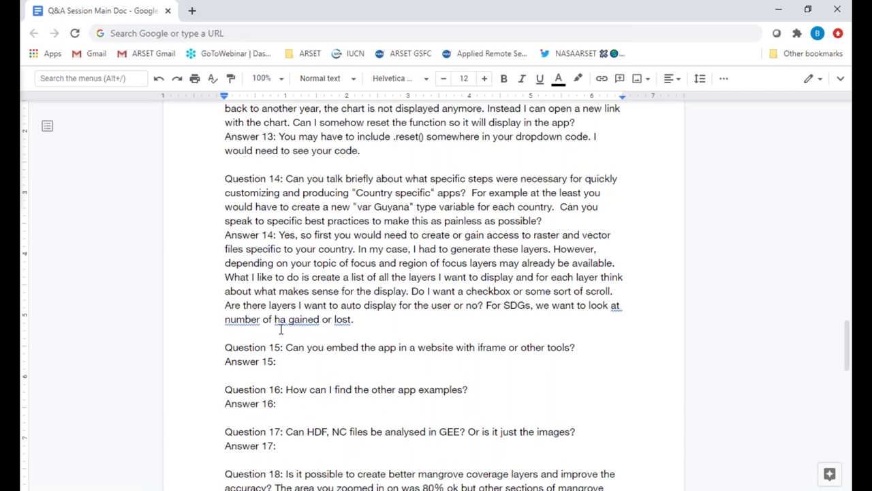
click(294, 361)
scroll(293, 364, down, 3)
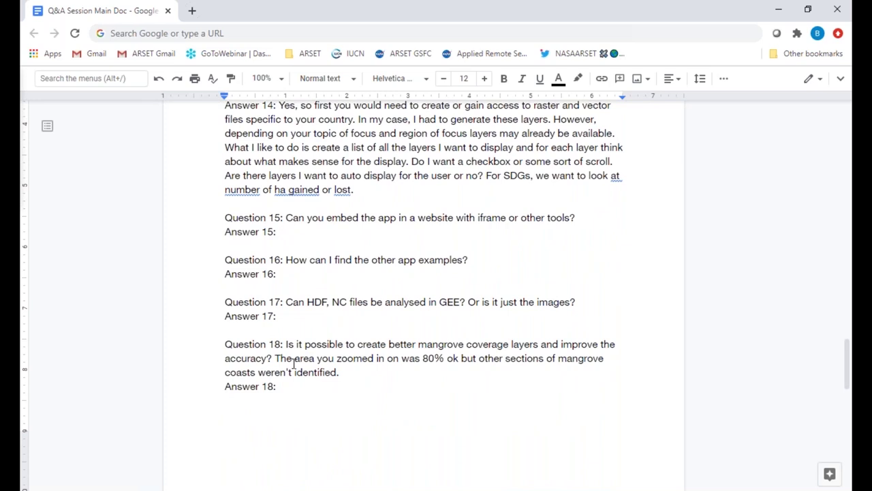
scroll(293, 363, down, 1)
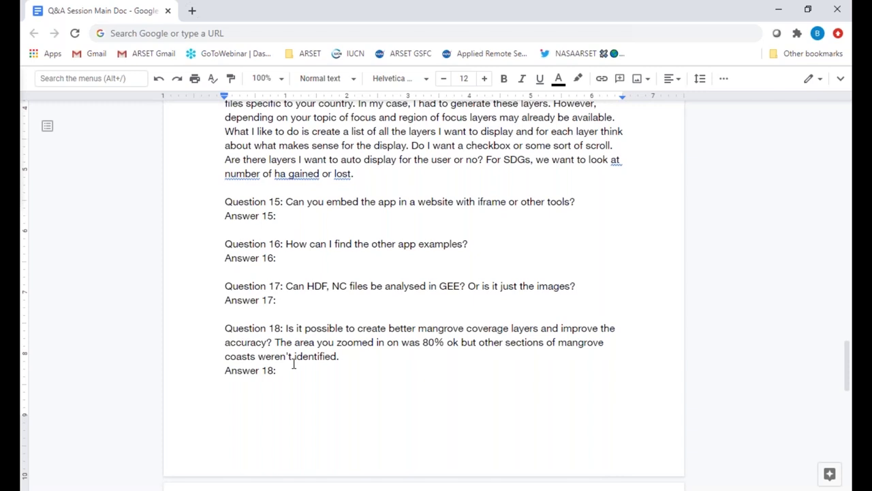
scroll(293, 363, up, 1)
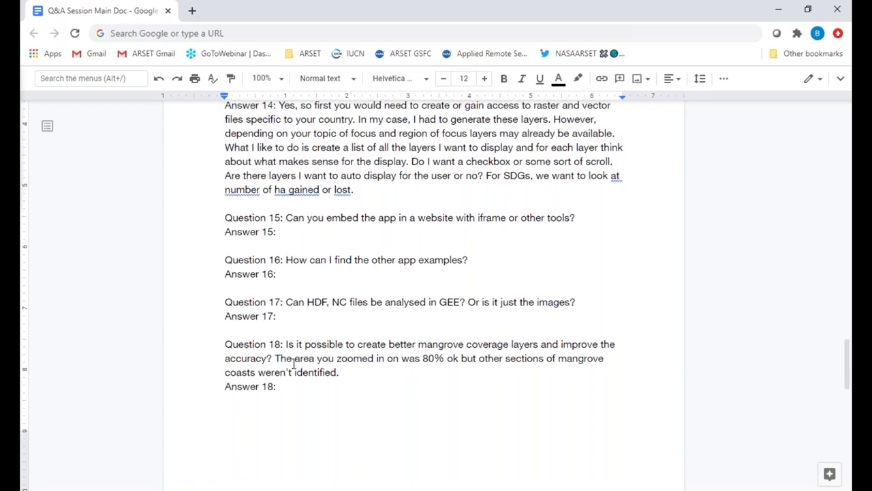
scroll(294, 363, up, 1)
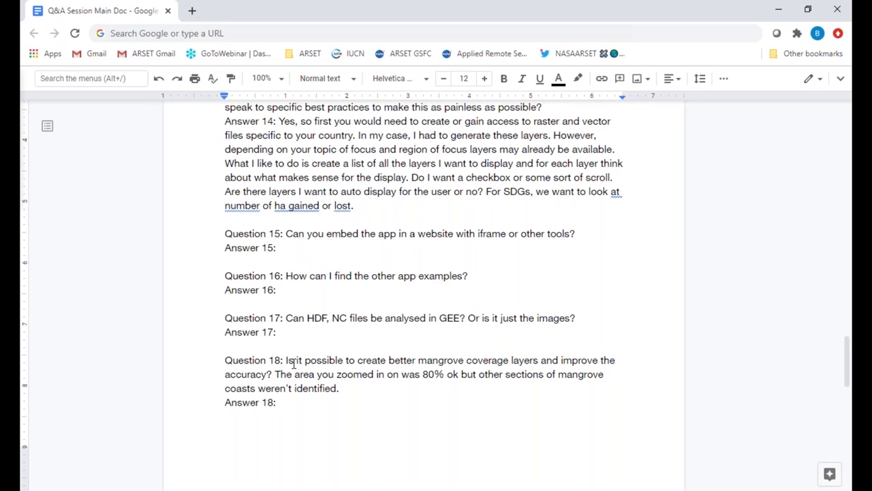
- Fill in Answer 15 with "I have not used iframe, but a google site you can embed."
click(301, 331)
click(302, 249)
text(I have not used )
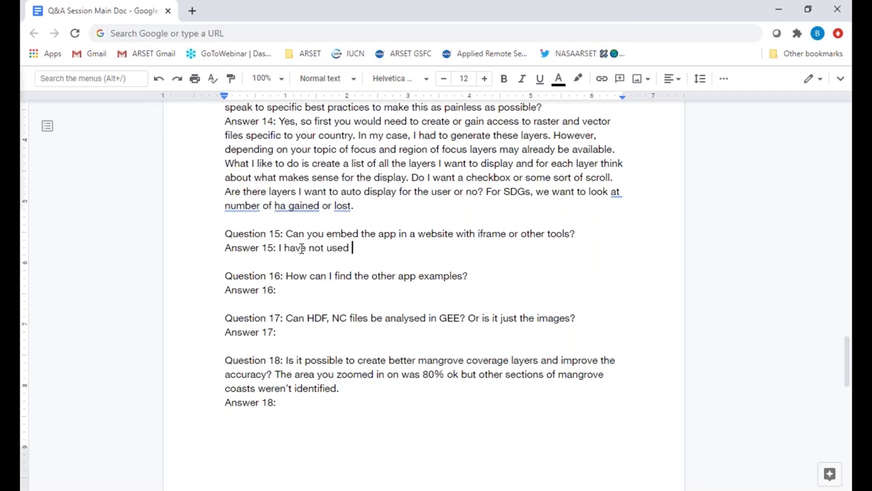
text(iframe, but a google s)
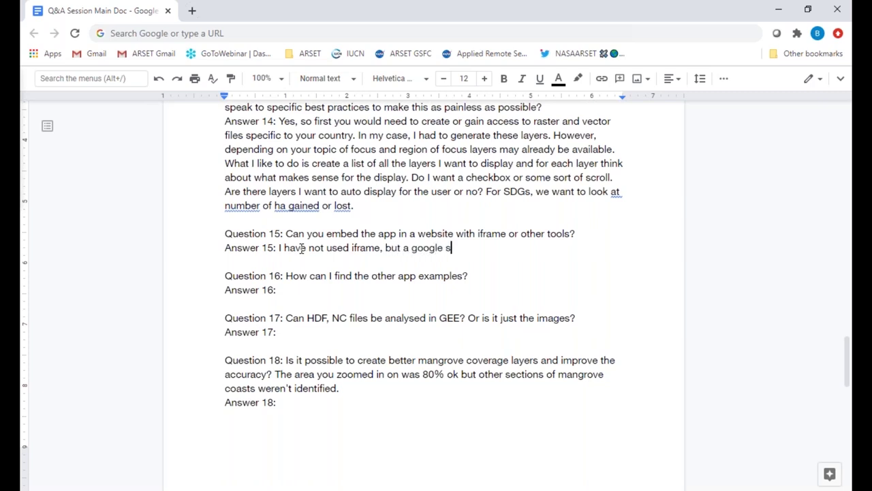
text(ite you can embed.)
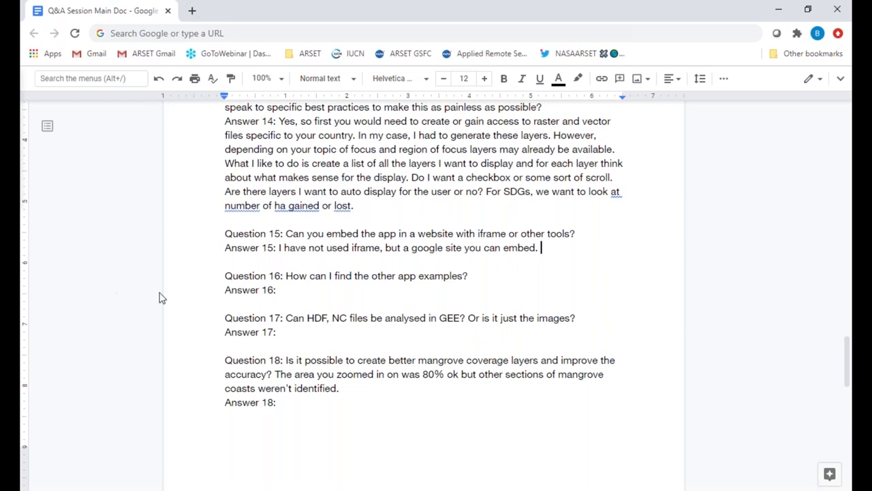
- Enter as Answer 16 "If you go to the scripts tabin the editor and scroll down you will see an option for user interface to see examples."
click(286, 289)
text(If you go to the sc)
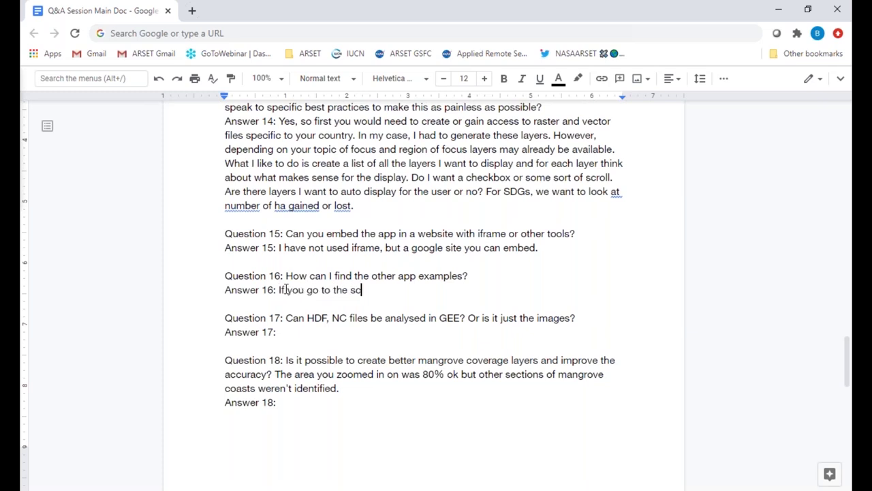
text(ripts tabin the editor)
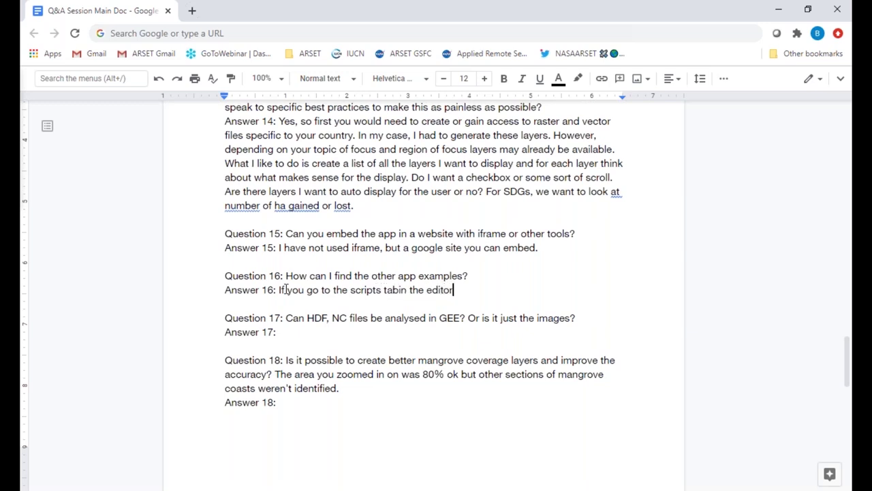
text( and scro)
key(BackSpace)
key(BackSpace)
text(roll down )
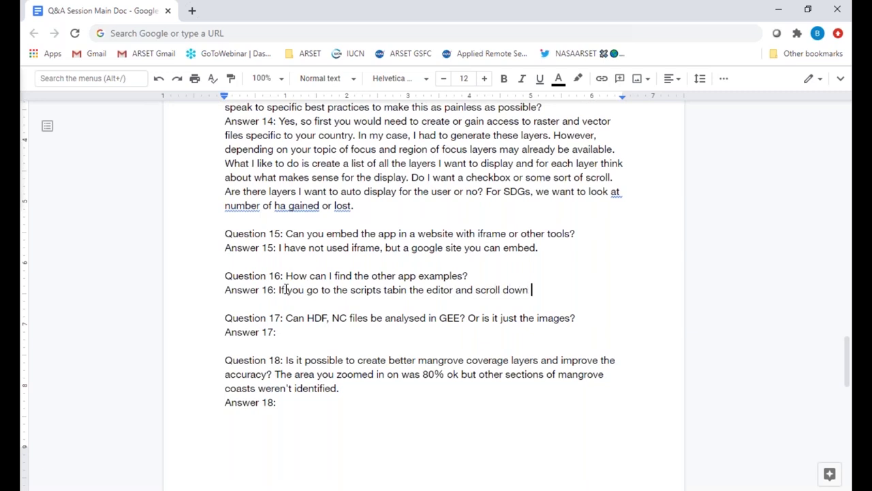
text(you will see an option for )
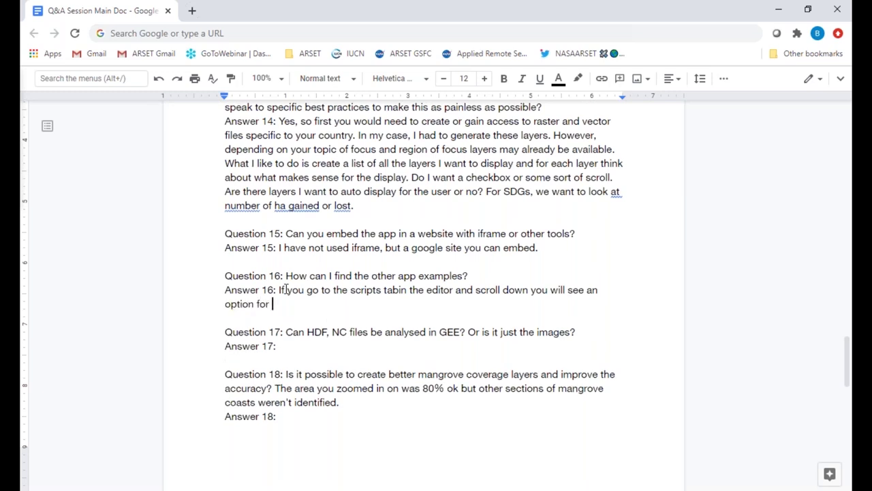
text(user interface.)
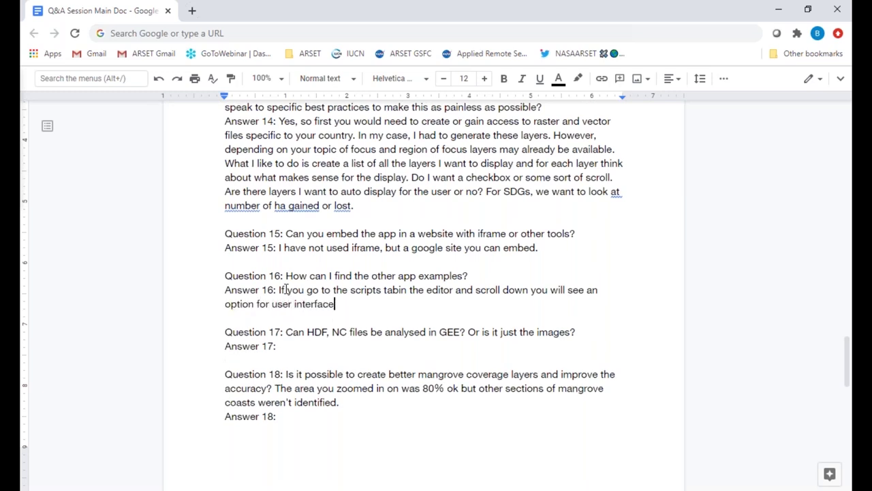
text(to see examples.)
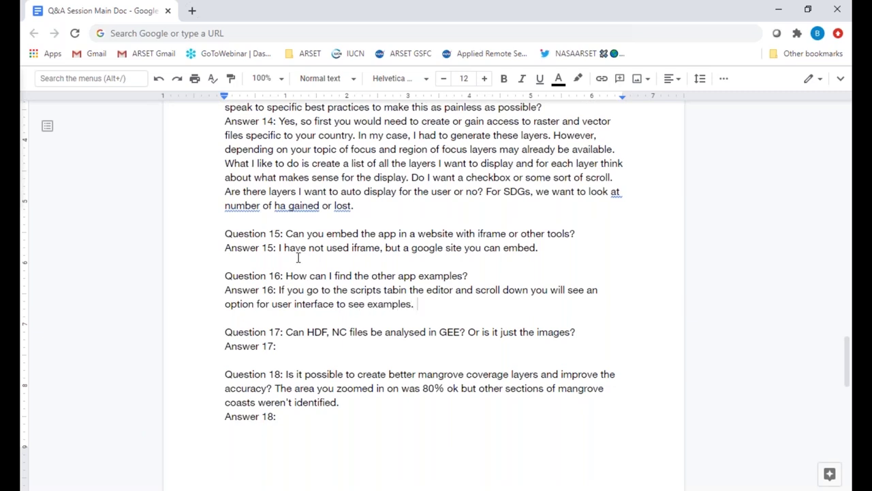
- Fill in Answer 17 with "Now you can only import geotiffs. We have converted these files to raster to import."
click(298, 348)
text(Now you can only im)
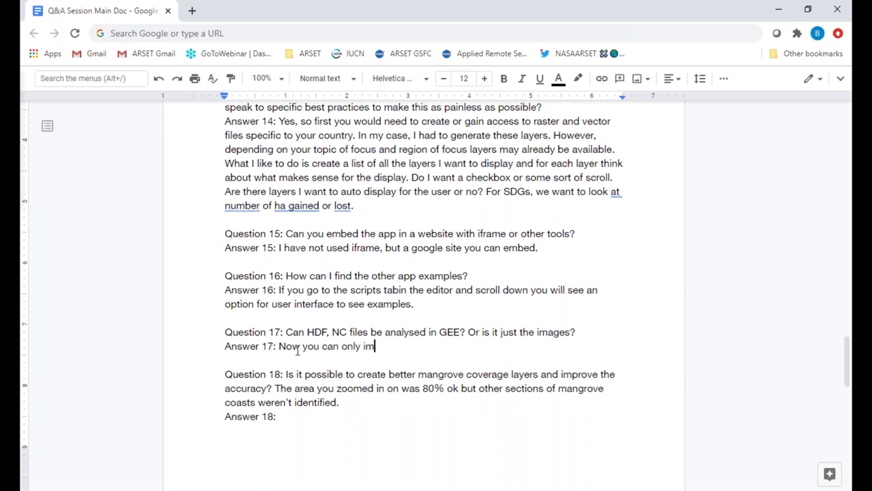
text(port geotiffs. )
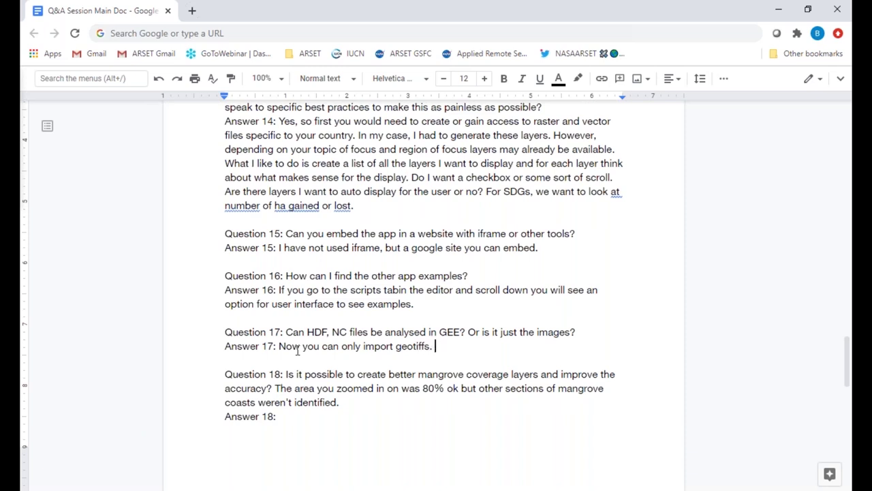
text(We have converted )
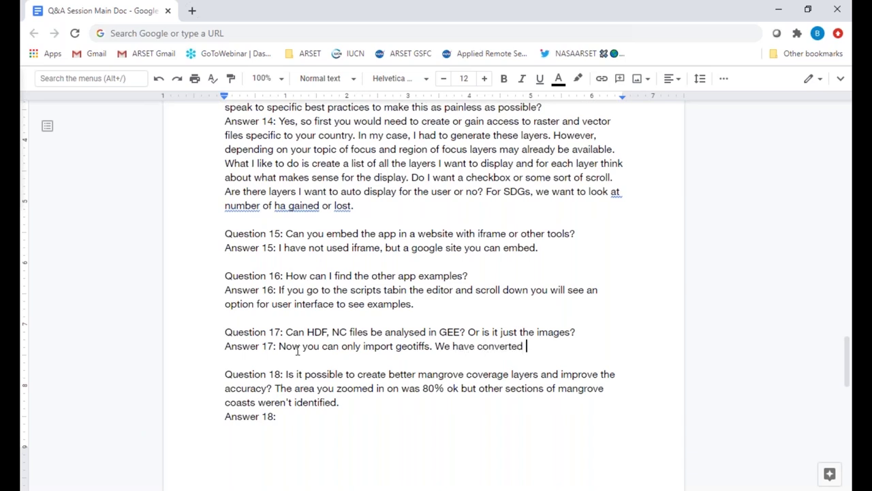
text(these files to raster )
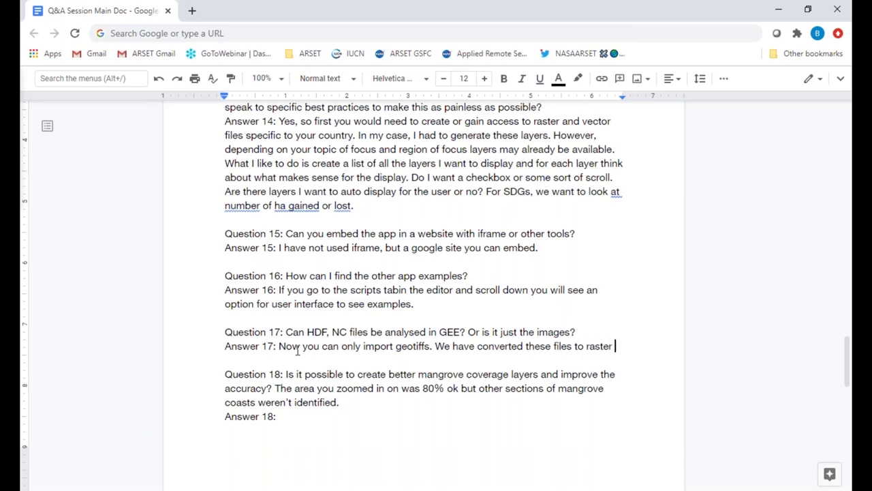
text(to import.)
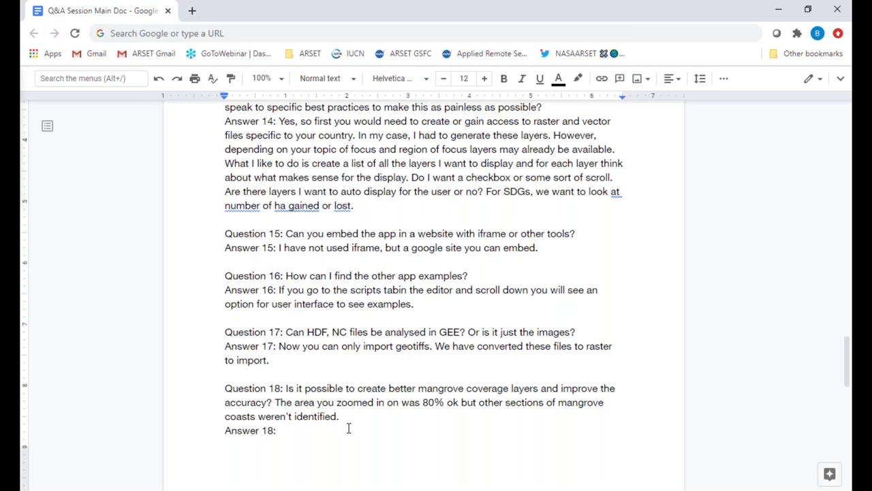
- Begin Answer 18 with "The version we shared in this series is a draft.", correcting its typos
click(324, 430)
scroll(323, 431, down, 3)
scroll(436, 293, down, 4)
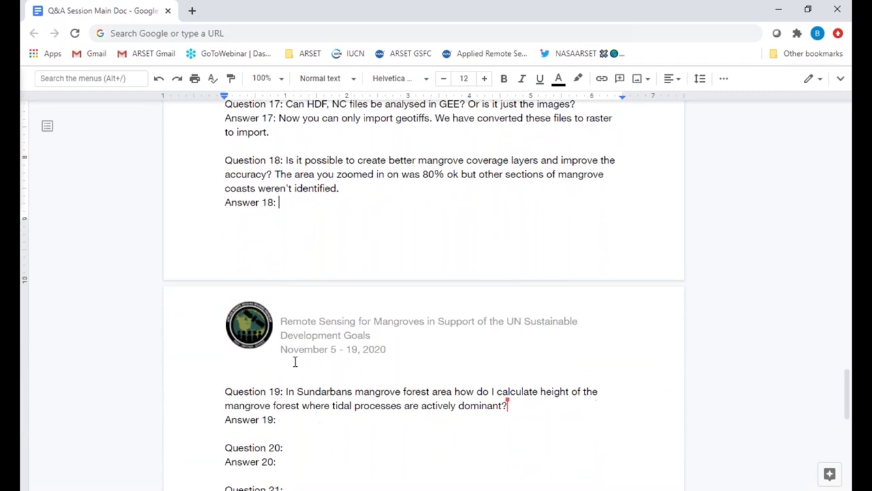
text(The versio we shared in thei series is a draft.)
scroll(312, 206, up, 1)
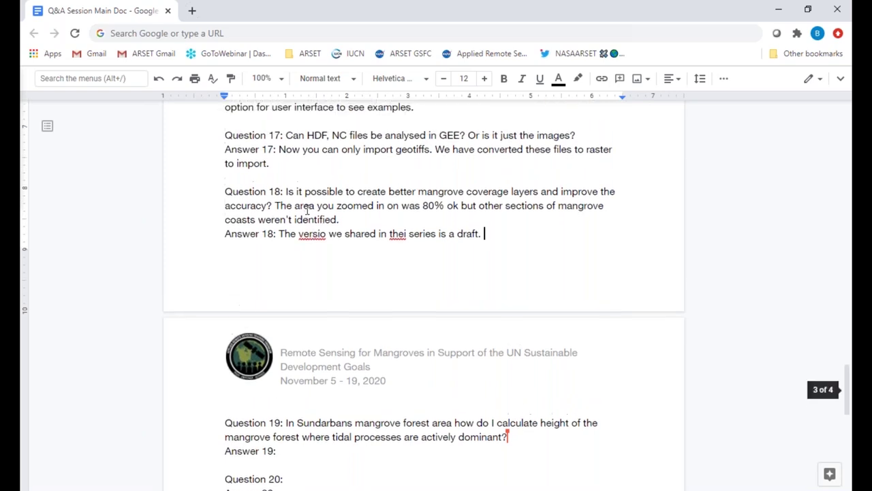
click(327, 234)
text(n)
click(406, 234)
key(BackSpace)
text(is)
key(BackSpace)
key(BackSpace)
key(BackSpace)
key(BackSpace)
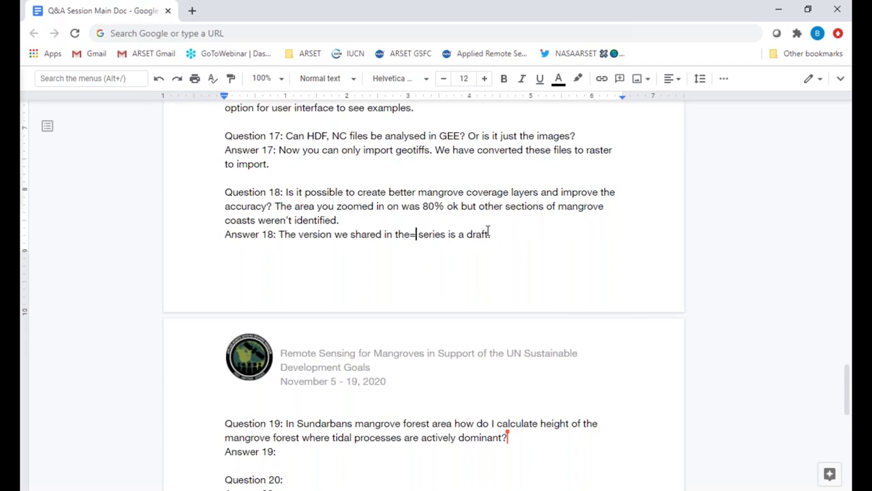
text(is)
- Append to Answer 18 "You can improve the accuracy. Balance the time and cost with field measurements with using satellite data."
click(495, 234)
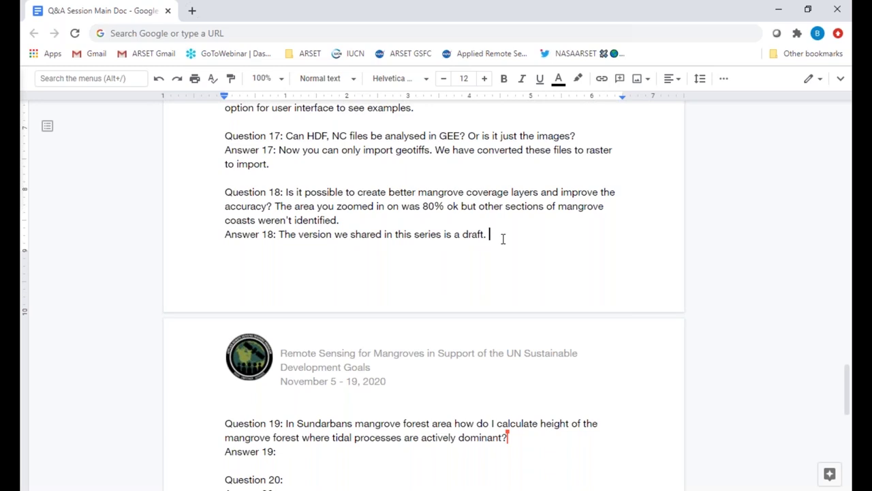
text(You can improve the )
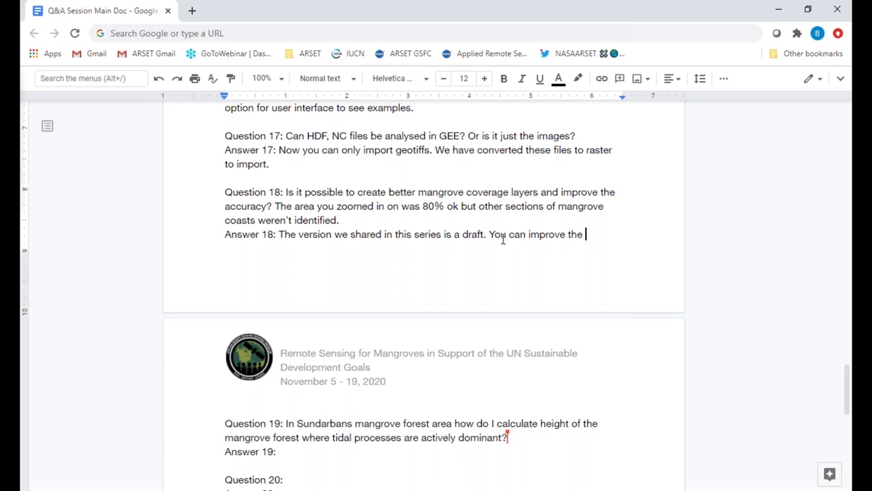
text(accuracy. Balance)
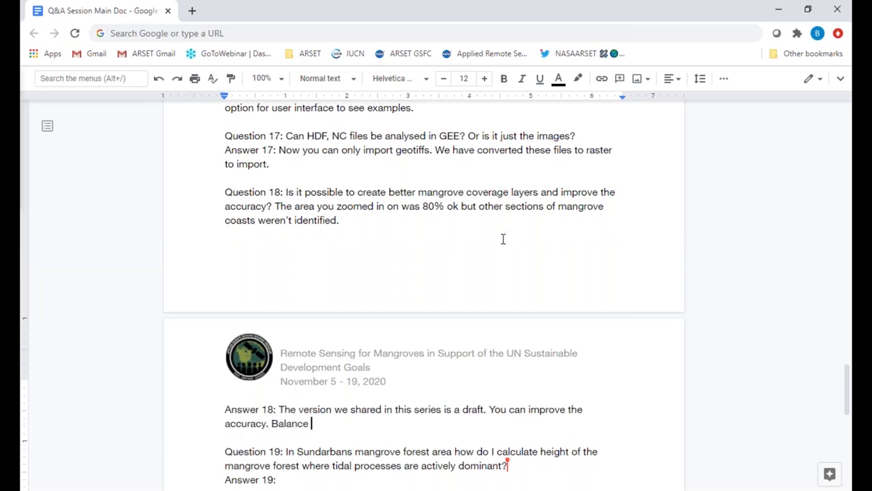
text( the time and cost with f)
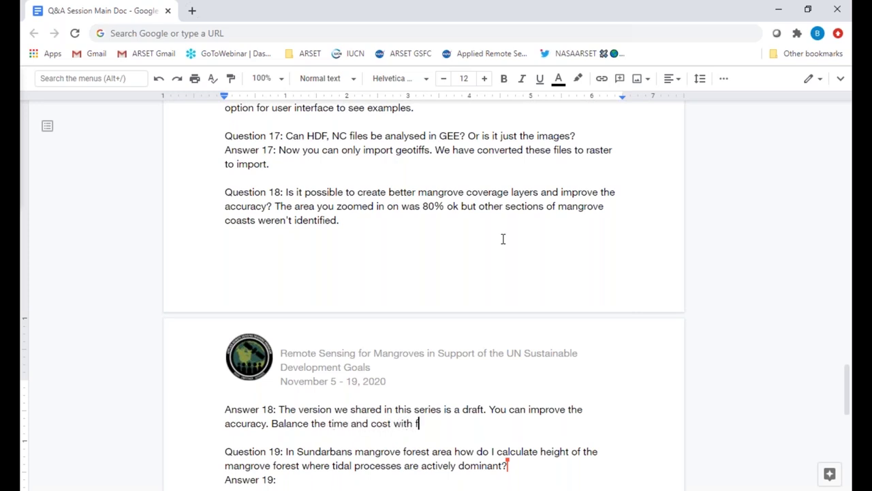
text(iled)
key(BackSpace)
key(BackSpace)
key(BackSpace)
key(BackSpace)
text(eld measurements)
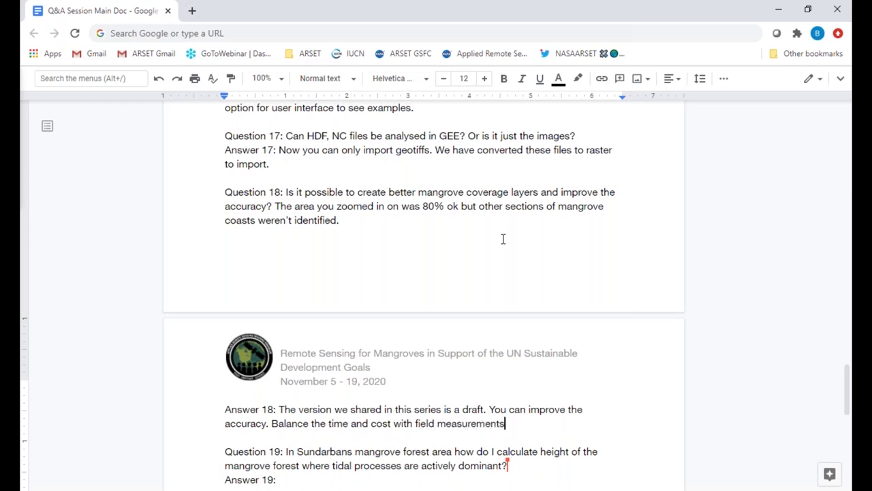
text( with using satellite data. )
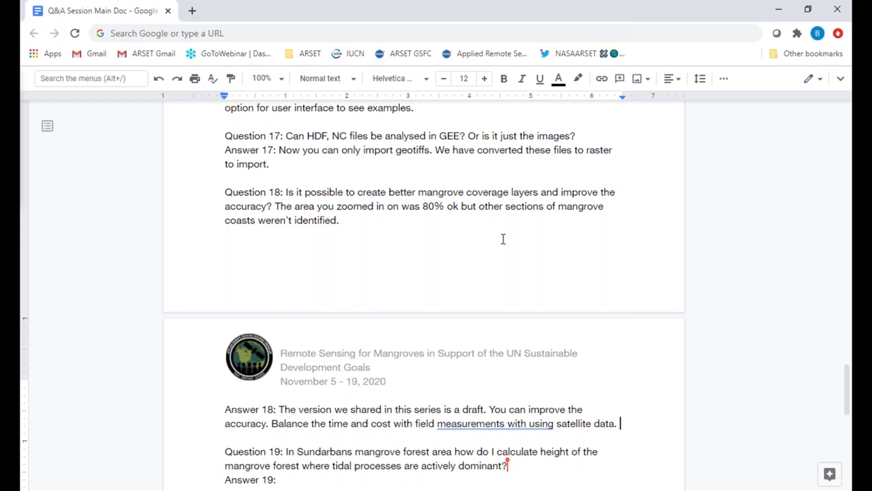
- Add "Additional training data in the model helps. Post process cleaning will also help." to the end of Answer 18
text(Additional training data)
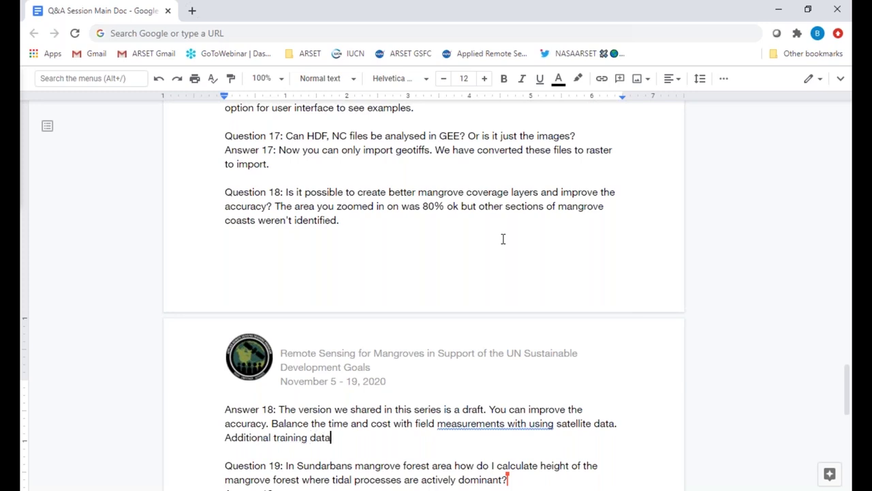
text( in the model helps. )
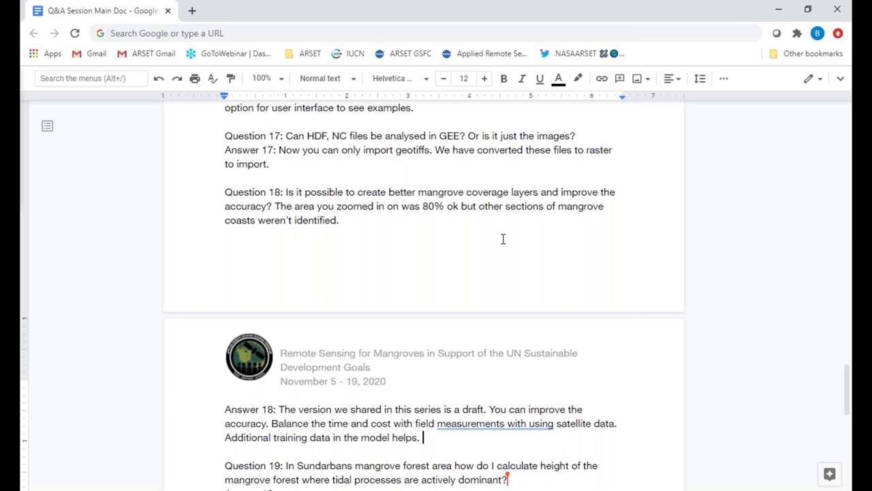
text(Post process cleaning )
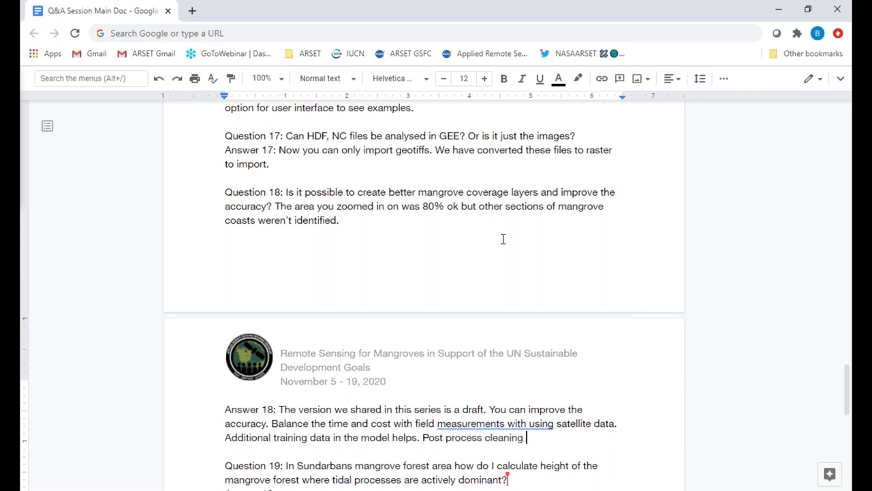
text(will aslo)
key(BackSpace)
key(BackSpace)
key(BackSpace)
text(lso help.)
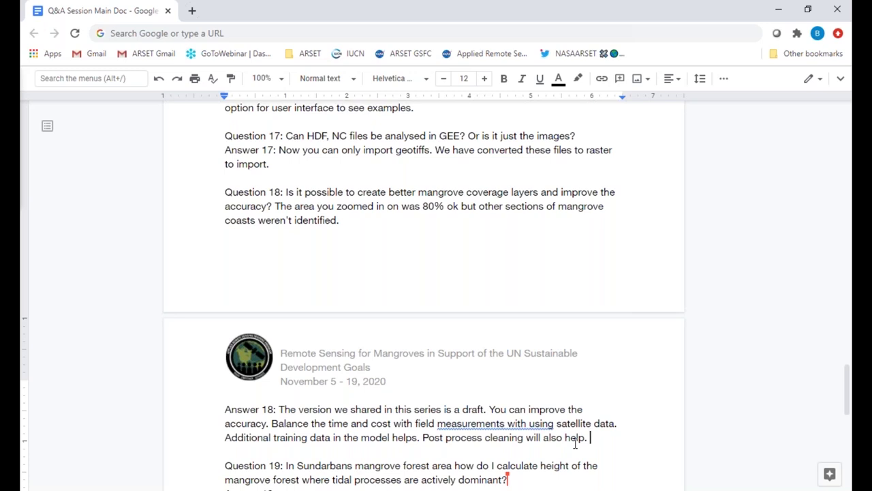
- Reword the end of Answer 18's last sentence, replacing "will also help" with "is part of the process"
scroll(575, 443, down, 3)
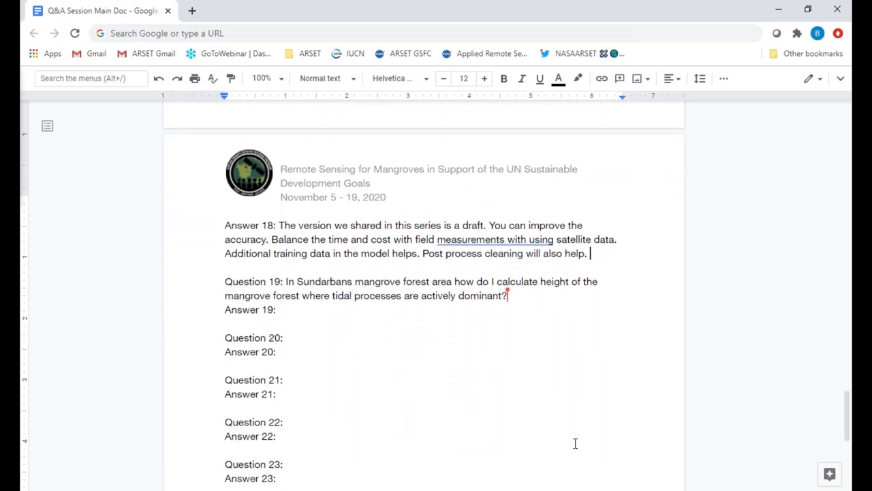
scroll(575, 443, up, 1)
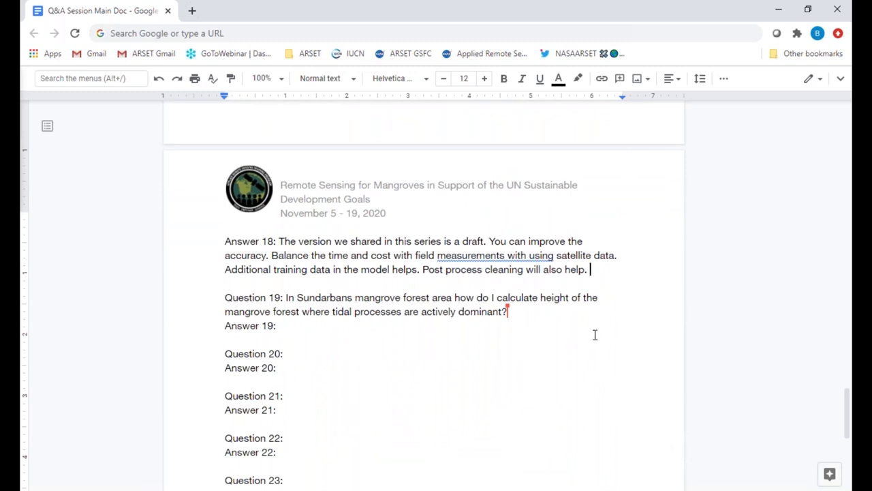
key(BackSpace)
key(BackSpace)
key(BackSpace)
key(BackSpace)
key(BackSpace)
key(BackSpace)
key(BackSpace)
key(BackSpace)
key(BackSpace)
key(BackSpace)
key(BackSpace)
key(BackSpace)
key(BackSpace)
key(BackSpace)
key(BackSpace)
key(BackSpace)
text(is )
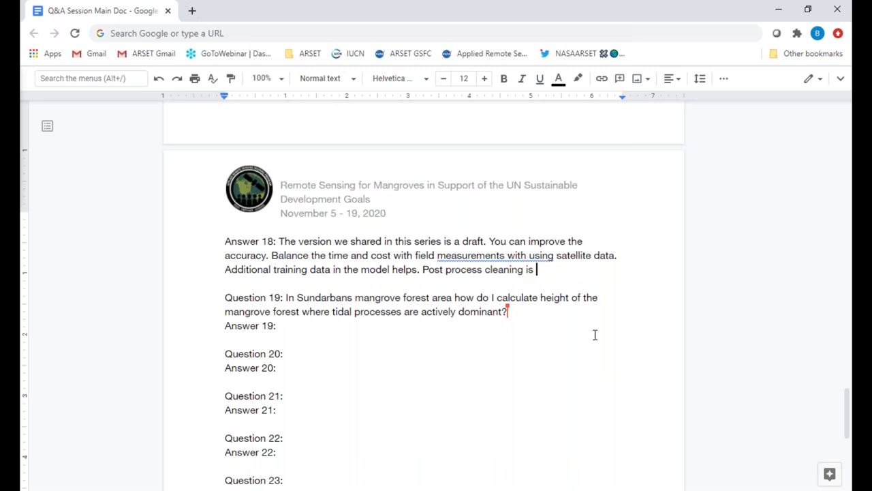
text(part of the proce)
text(ss.)
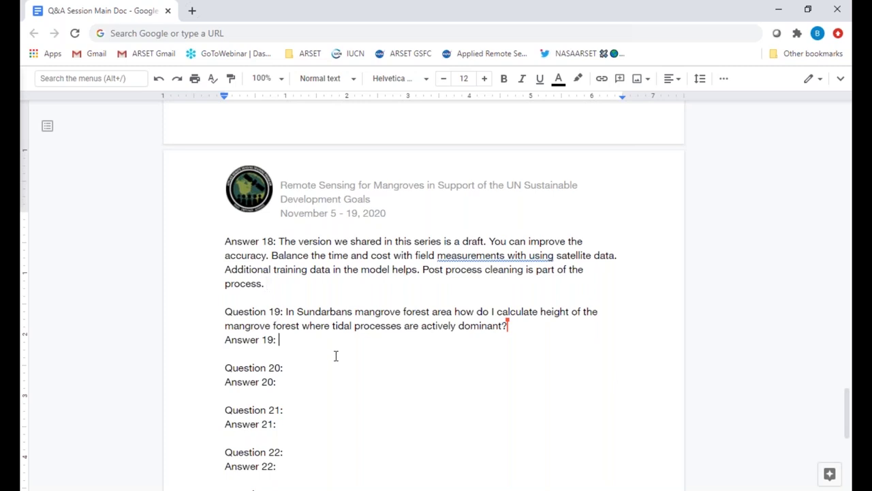
- Fill in Answer 19 with "We will look into this with" followed by the colleague's first name and a period
scroll(335, 355, down, 4)
scroll(336, 355, up, 2)
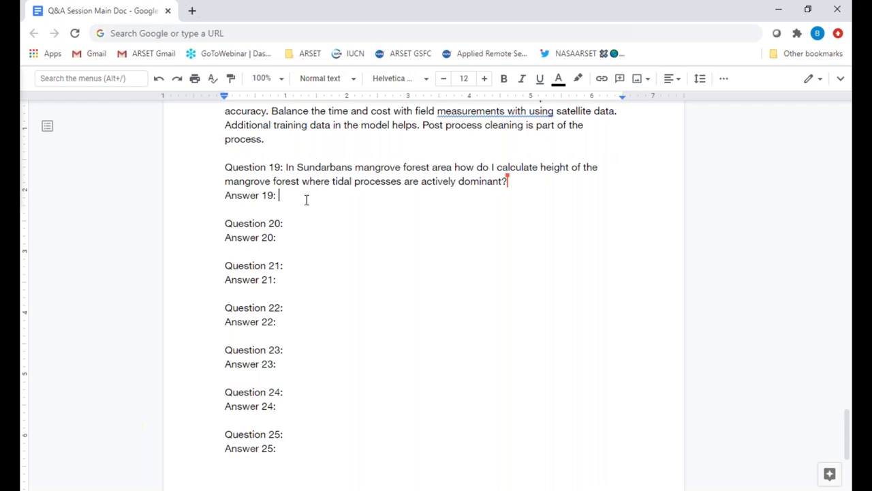
text(We will look into this)
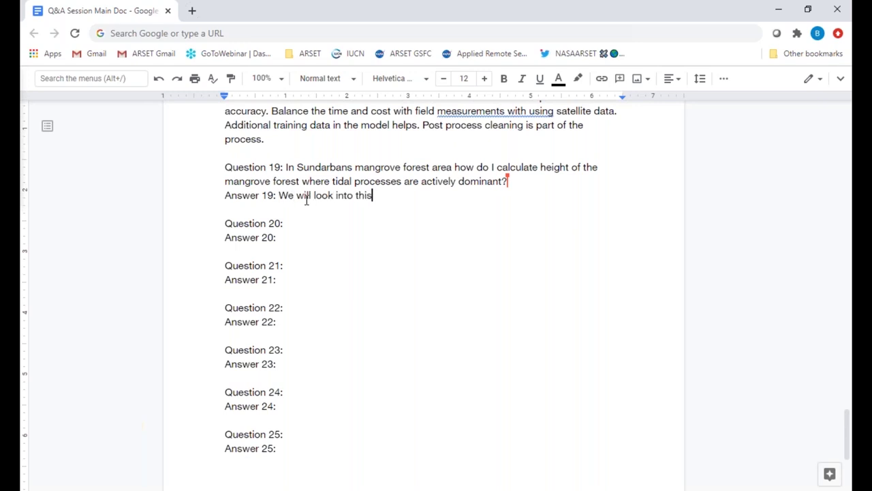
text( with Lola.)
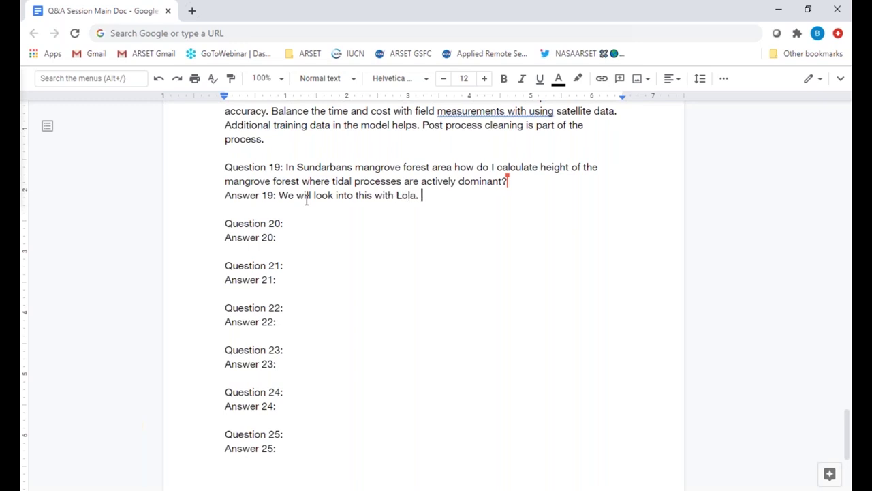